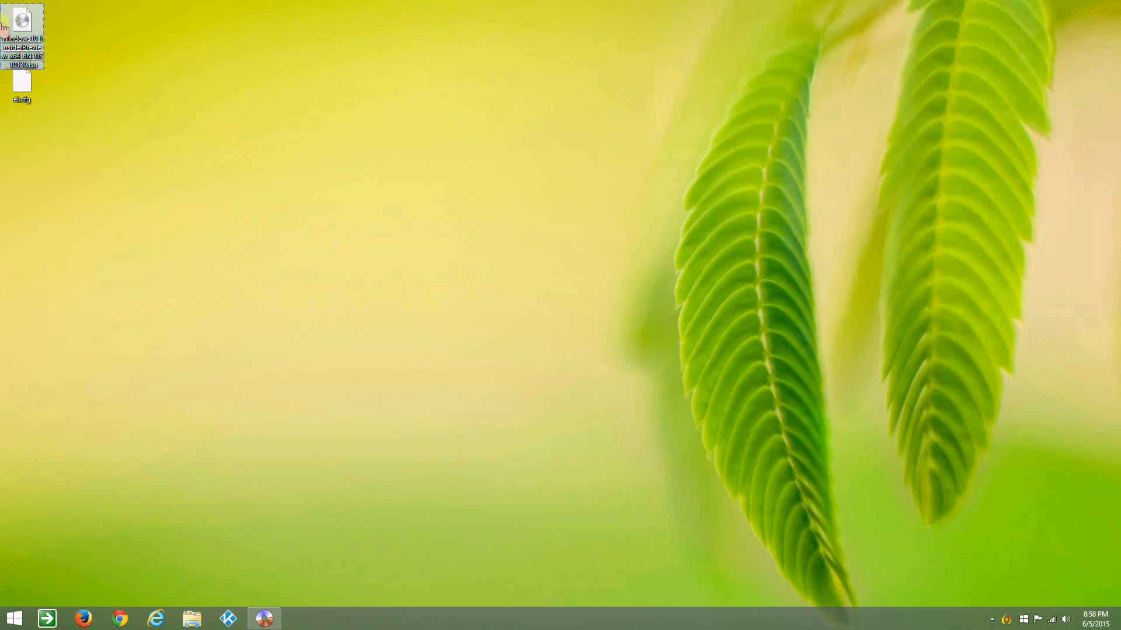
# Move the Windows 10 ISO icon out of the desktop corner and bring the UltraISO window into view beside it
pyautogui.moveTo(27, 59); pyautogui.dragTo(204, 119)
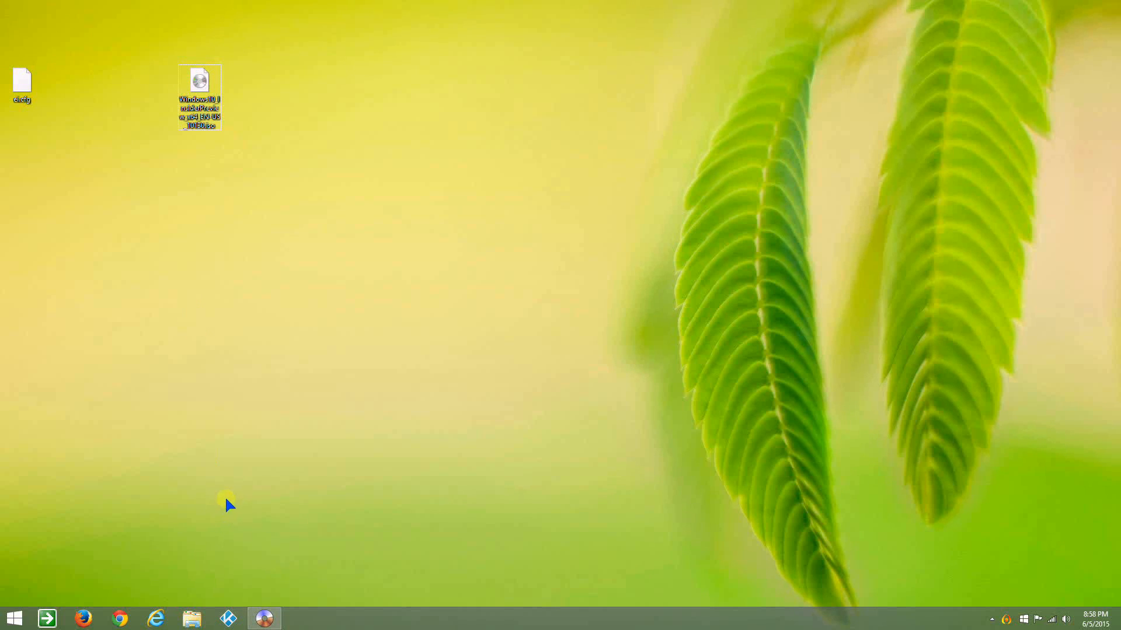
pyautogui.moveTo(265, 617)
pyautogui.click(261, 598)
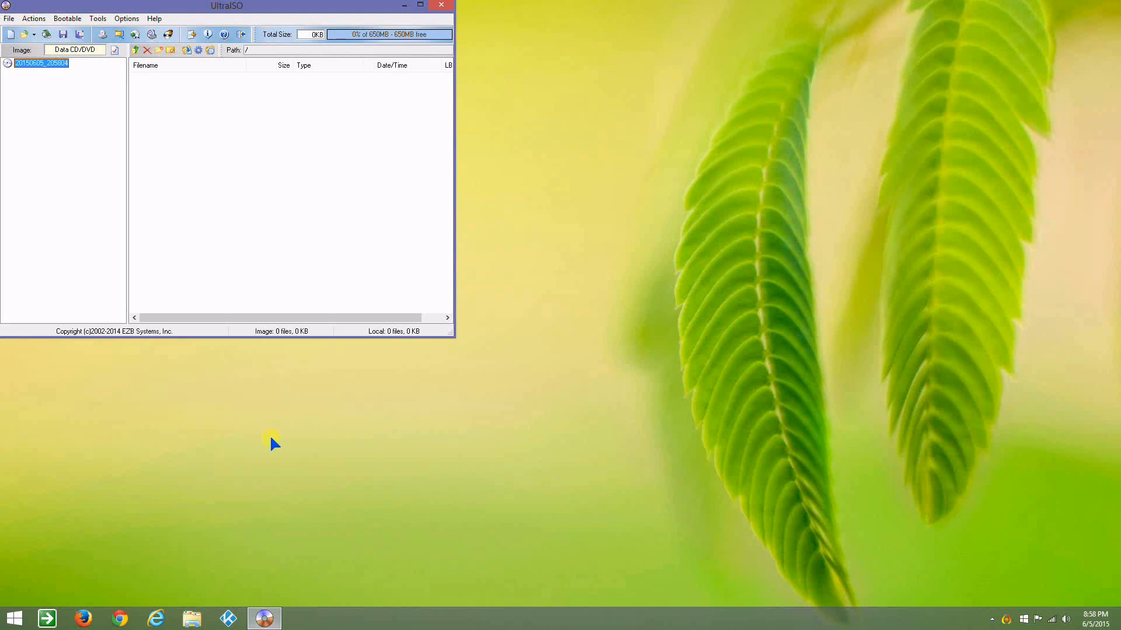
pyautogui.moveTo(217, 11); pyautogui.dragTo(348, 39)
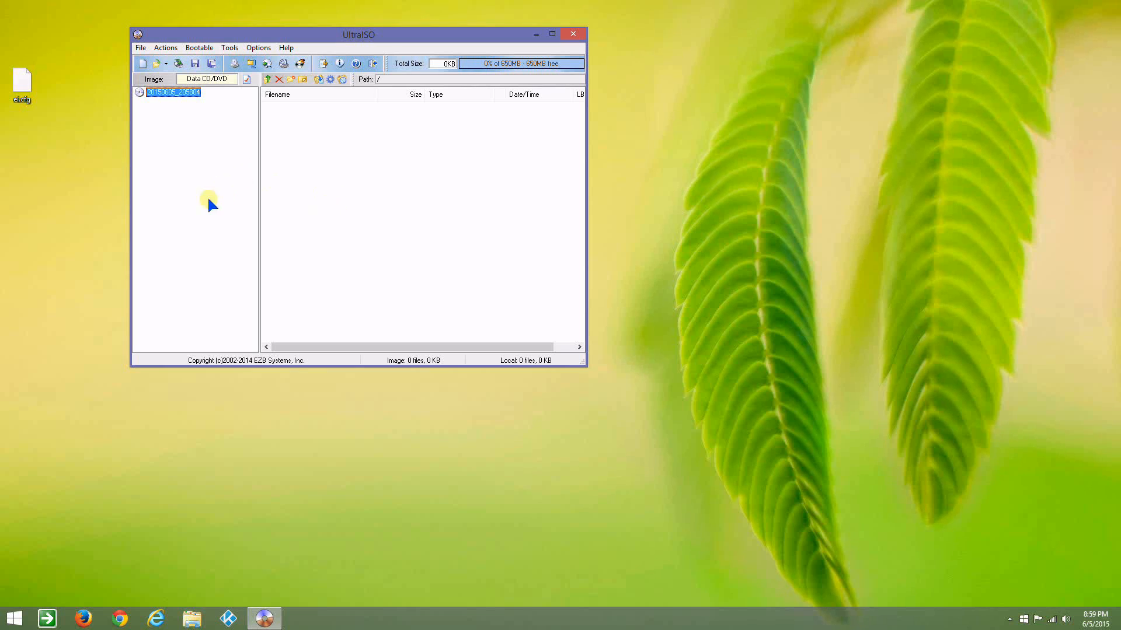
# Open the disc image Windows10_InsiderPreview_x64_EN-US_10130.iso from the desktop and reposition the UltraISO window
pyautogui.click(142, 47)
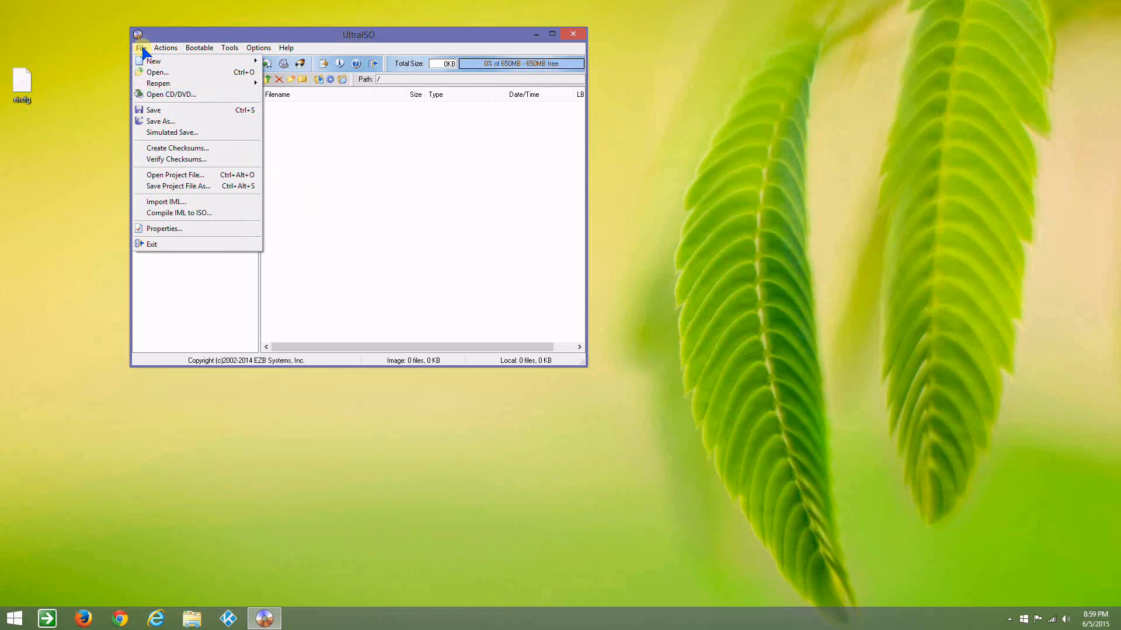
pyautogui.moveTo(143, 85)
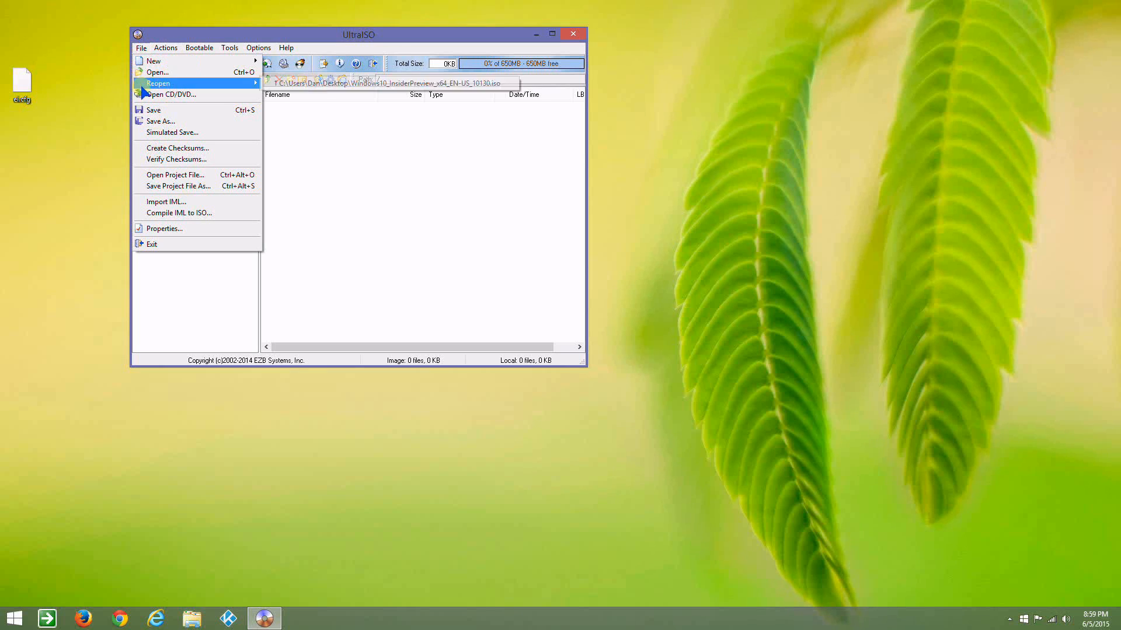
pyautogui.click(154, 74)
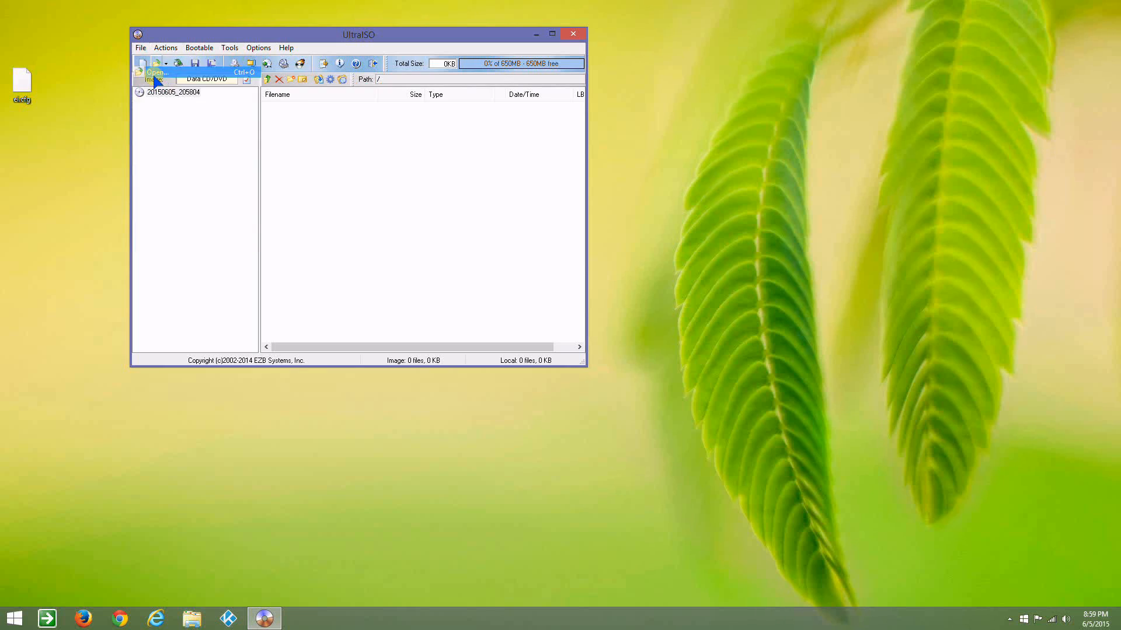
pyautogui.click(294, 195)
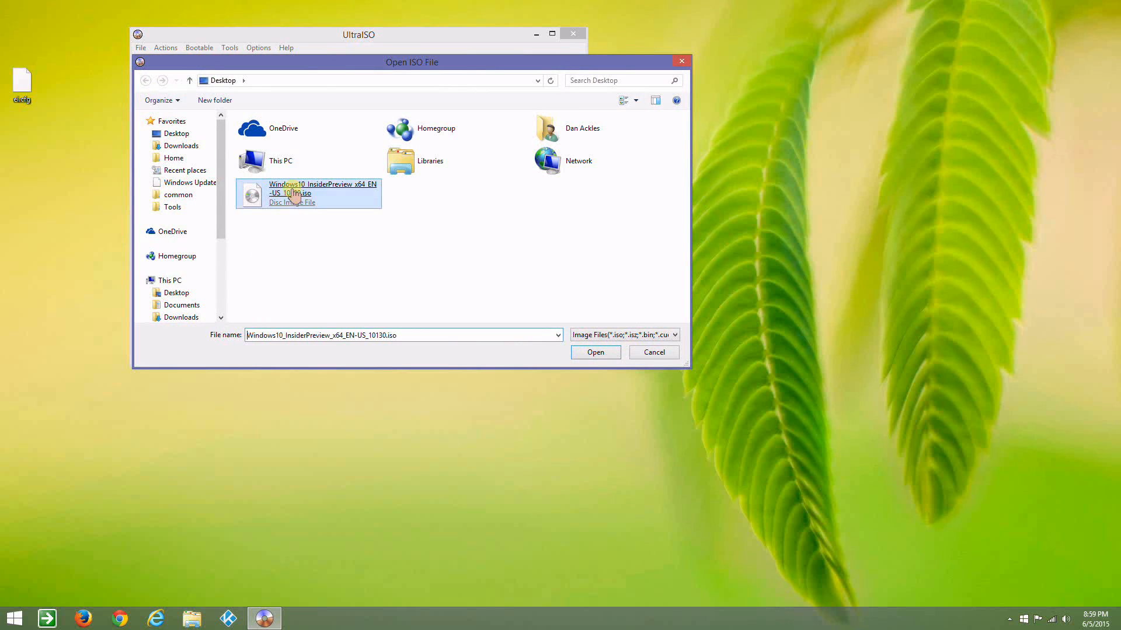
pyautogui.doubleClick(294, 197)
pyautogui.moveTo(379, 37); pyautogui.dragTo(446, 82)
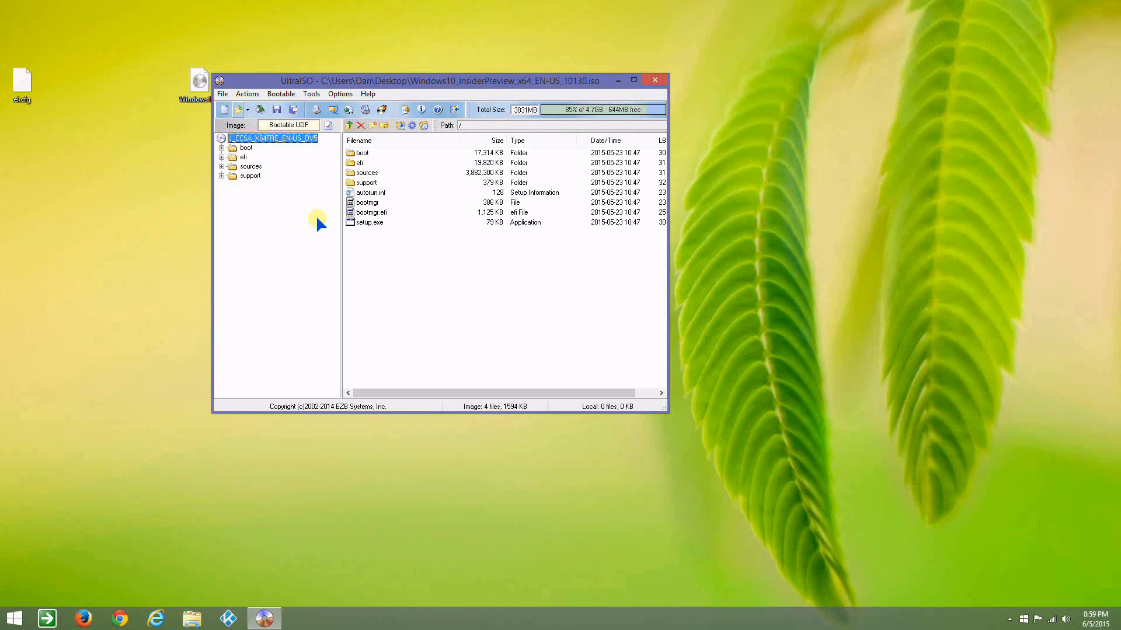
# Show the contents of the image's sources folder and move the ei.cfg desktop icon closer to the UltraISO window
pyautogui.press('super+plus')
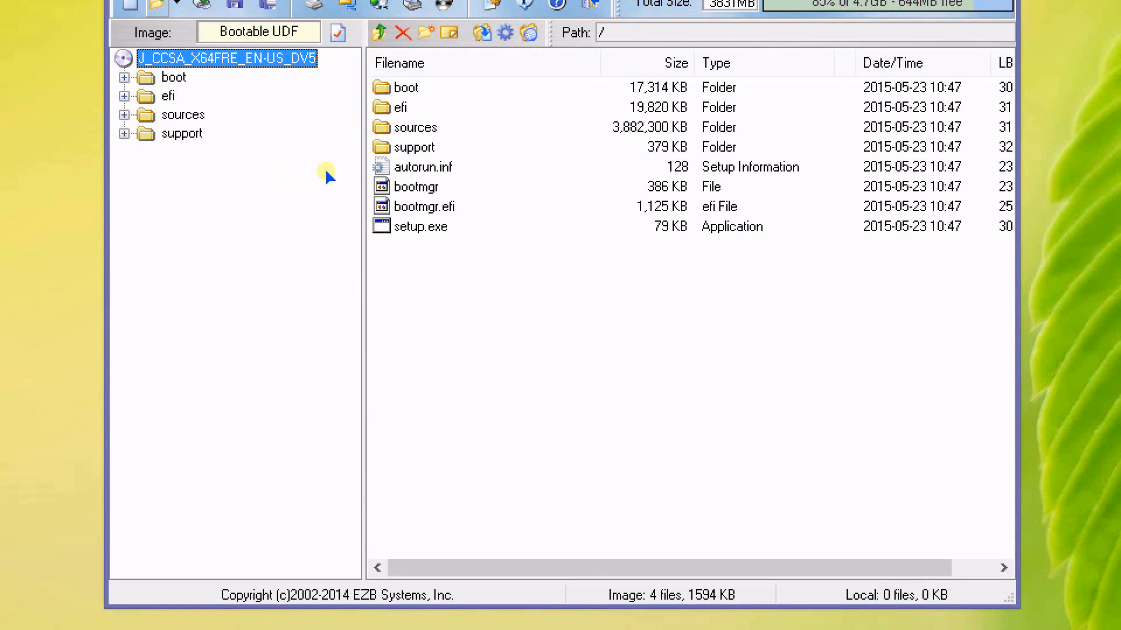
pyautogui.click(183, 114)
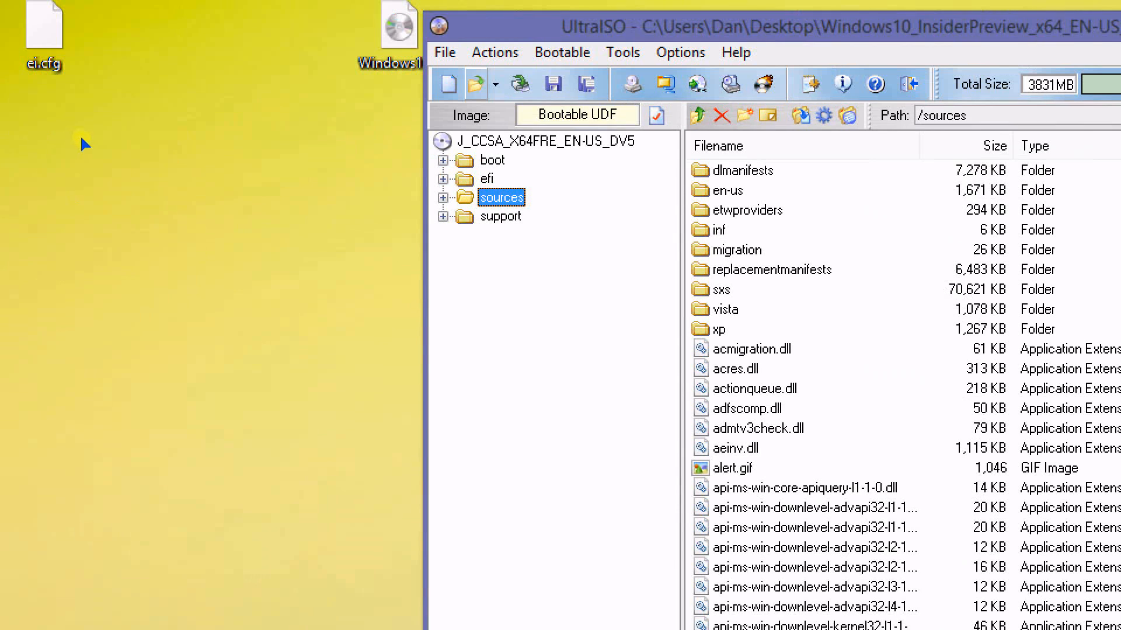
pyautogui.click(79, 135)
pyautogui.moveTo(18, 76); pyautogui.dragTo(103, 124)
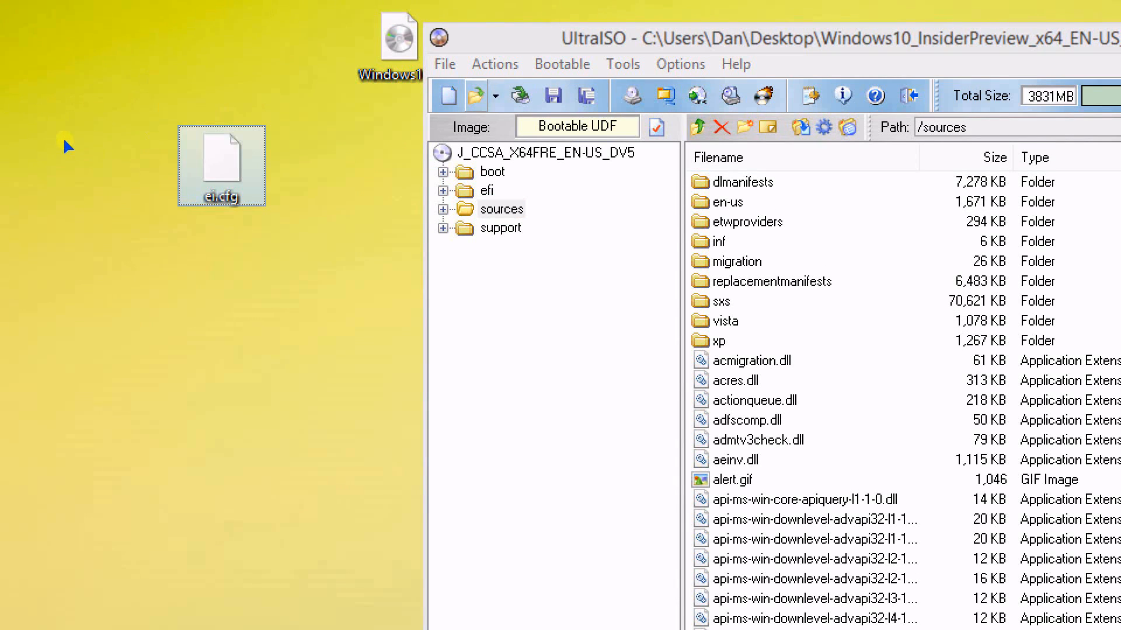
# Open ei.cfg in Notepad++ to examine its EditionID, Channel and VL entries, and close it
pyautogui.rightClick(117, 149)
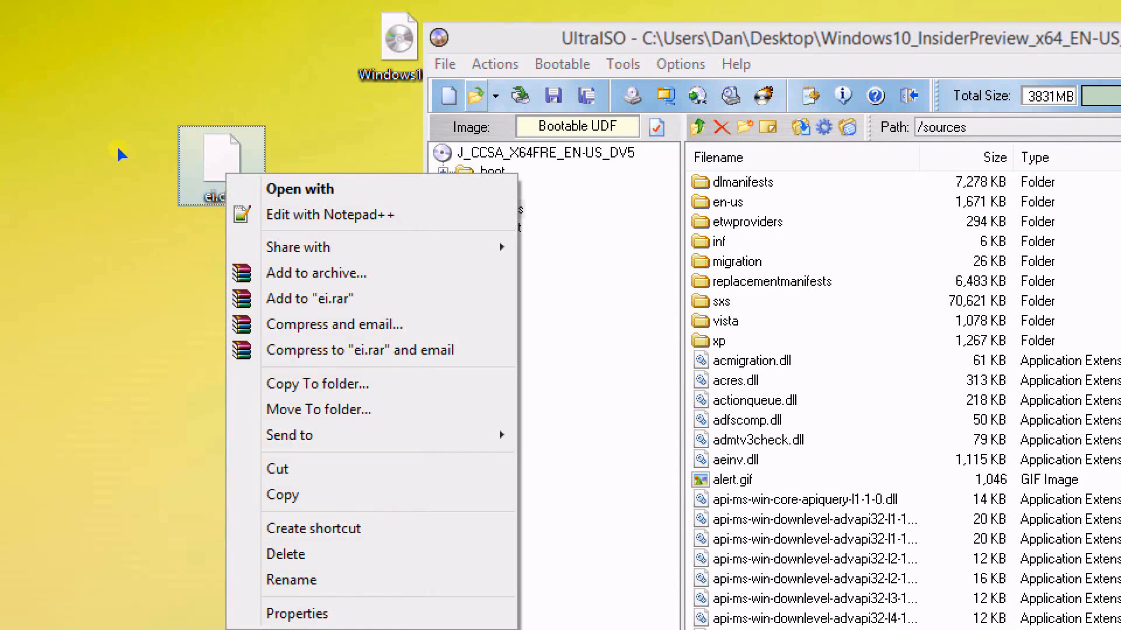
pyautogui.click(195, 168)
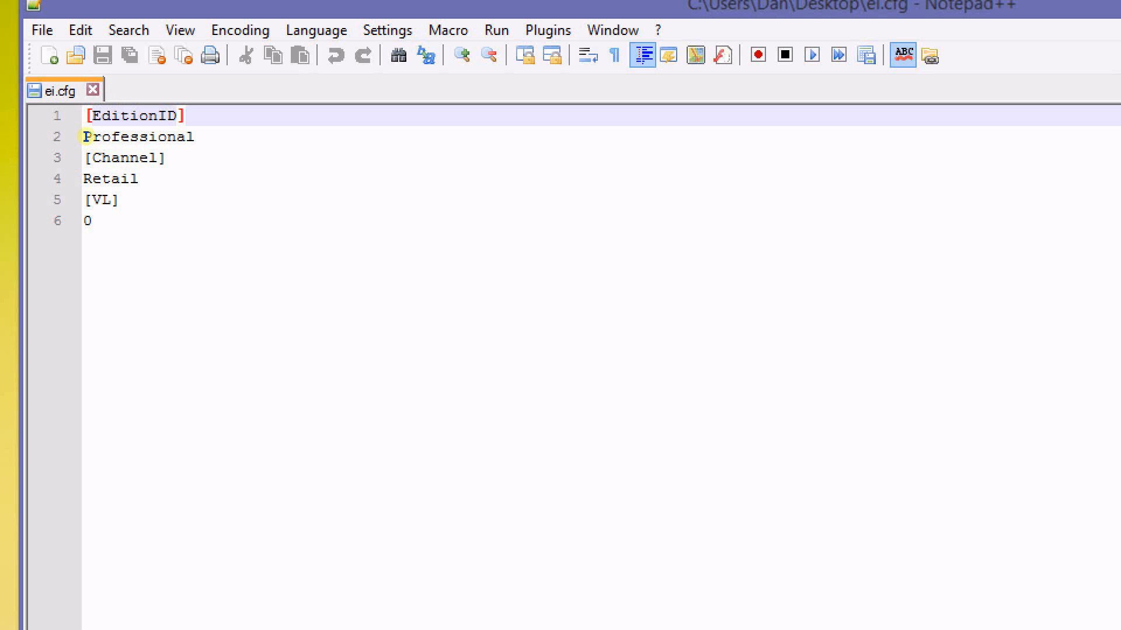
pyautogui.hotkey('ctrl', 'End')
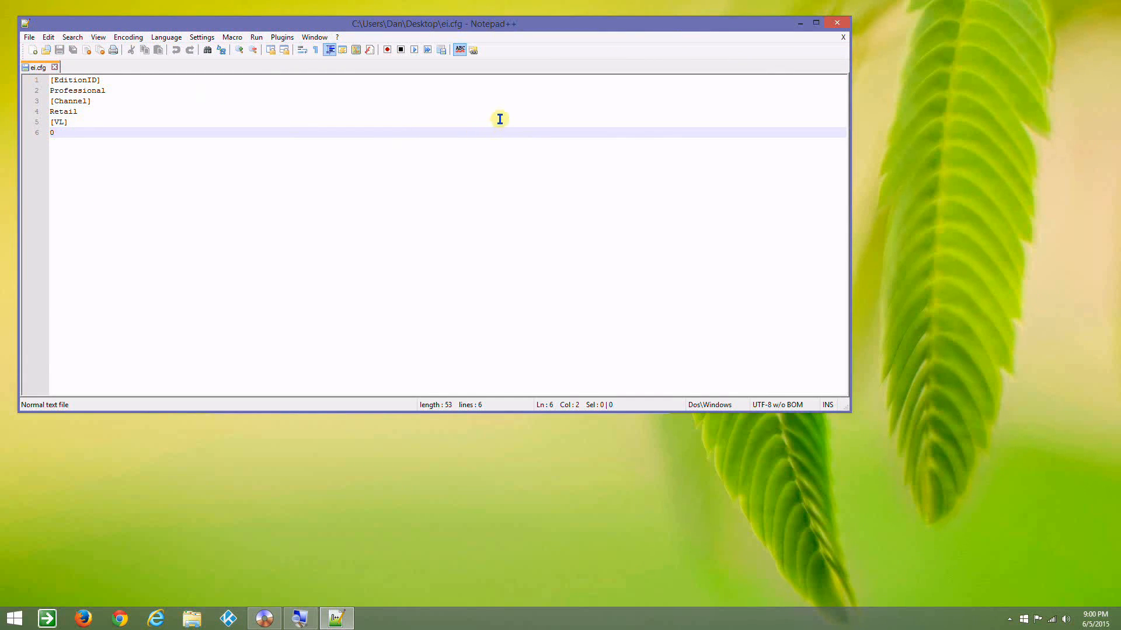
pyautogui.click(830, 25)
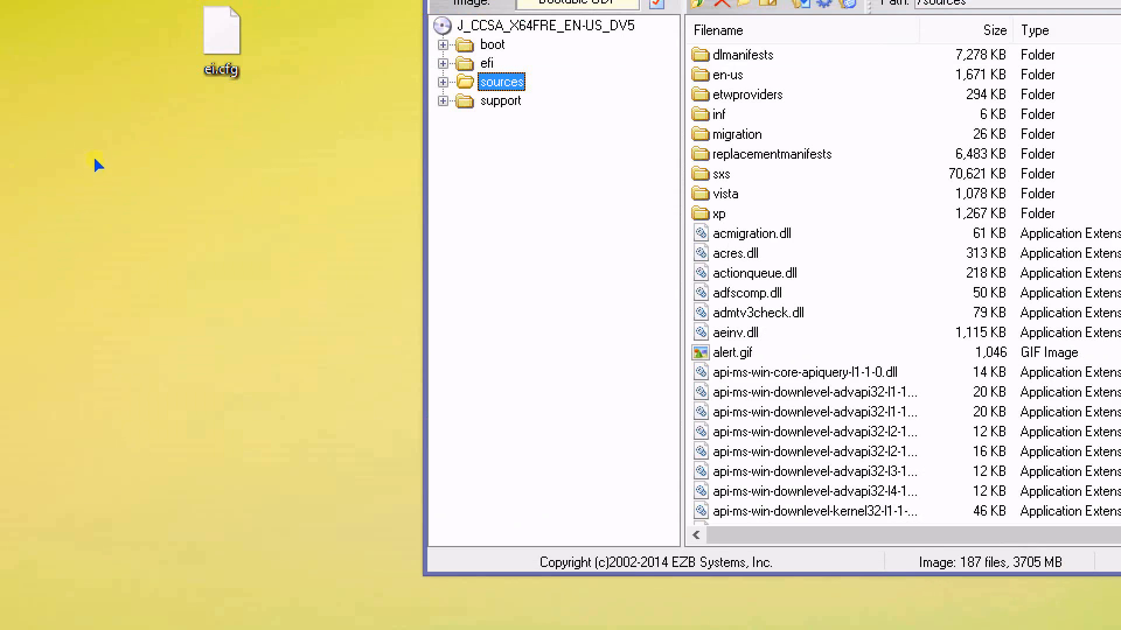
# Add ei.cfg to the ISO image's sources folder, save the image and close UltraISO
pyautogui.moveTo(221, 38); pyautogui.dragTo(457, 297)
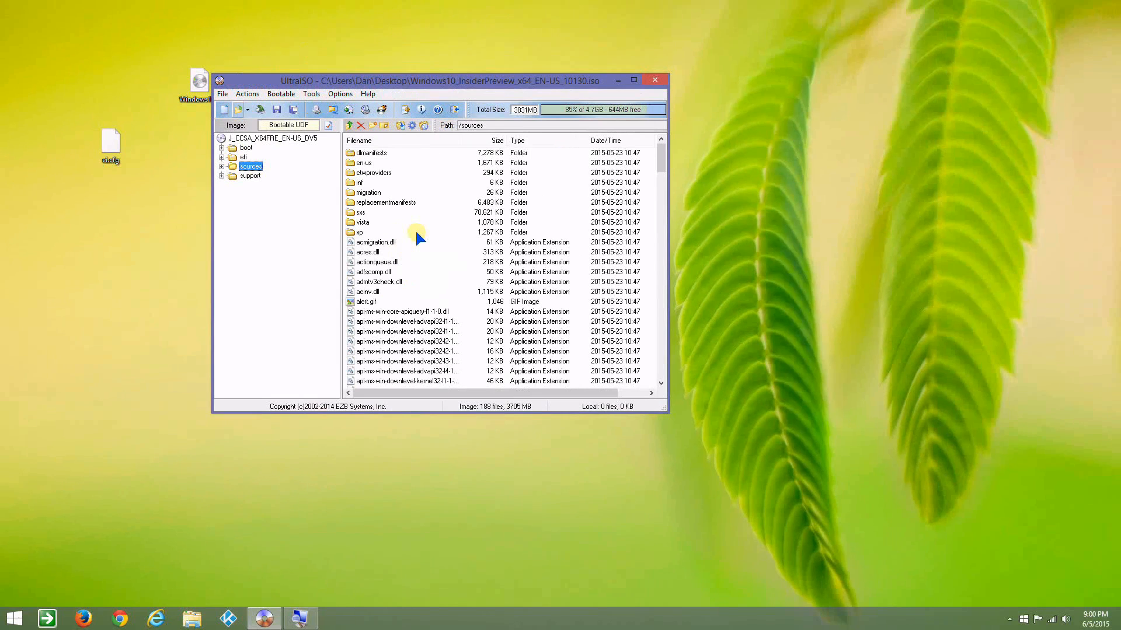
pyautogui.click(277, 111)
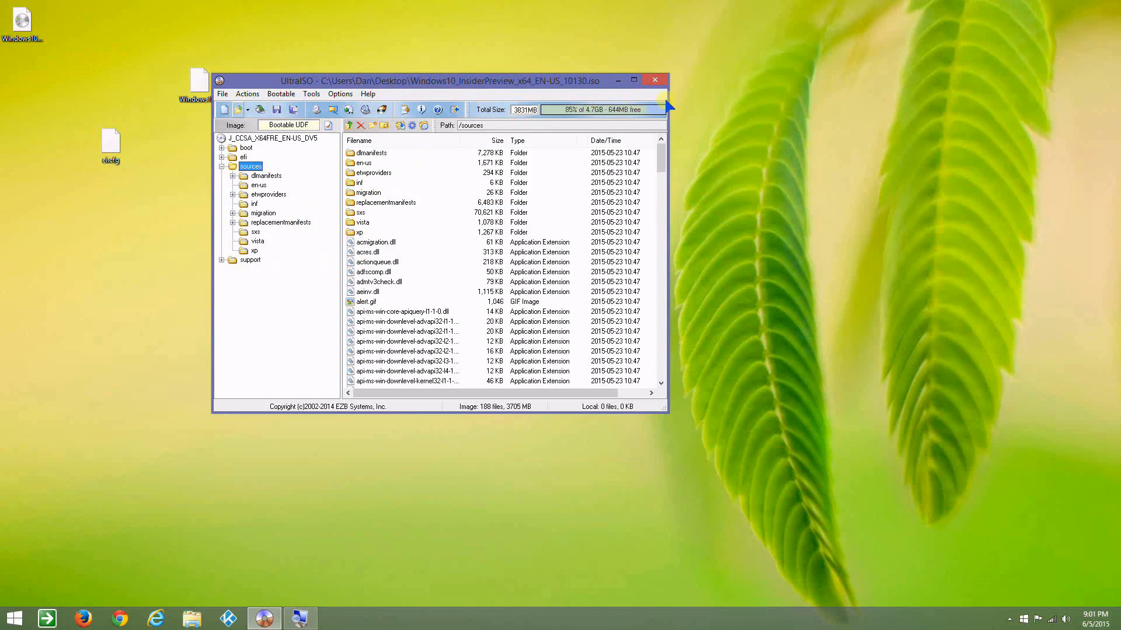
pyautogui.click(656, 81)
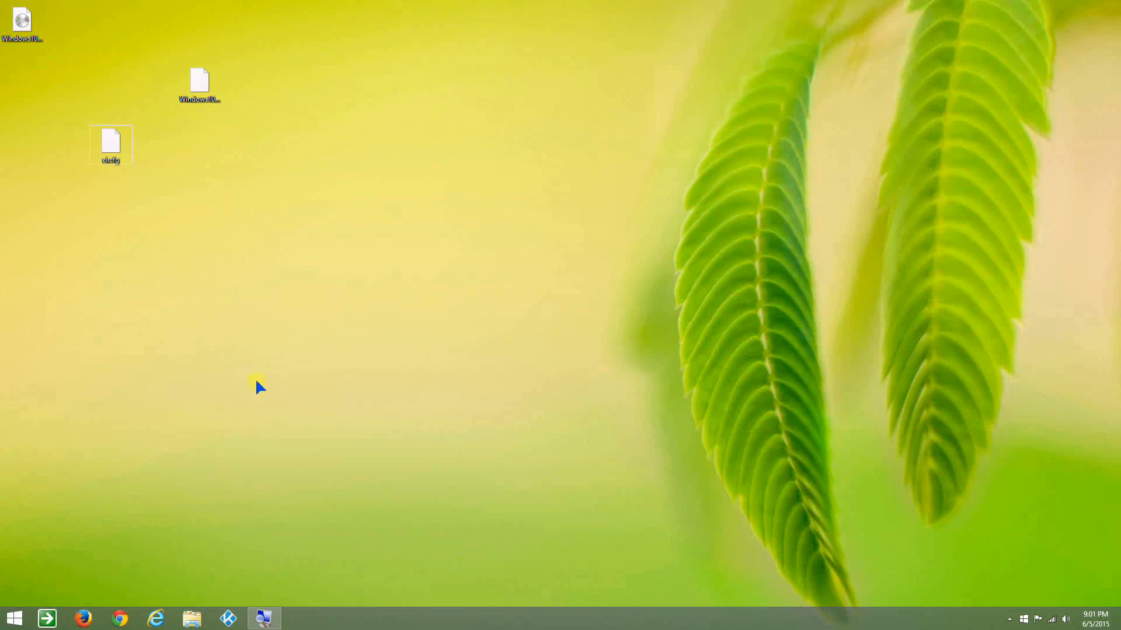
# Switch to VMware Player and create a Windows 10 x64 virtual machine with a blank 60 GB disk split into multiple files
pyautogui.press('super')
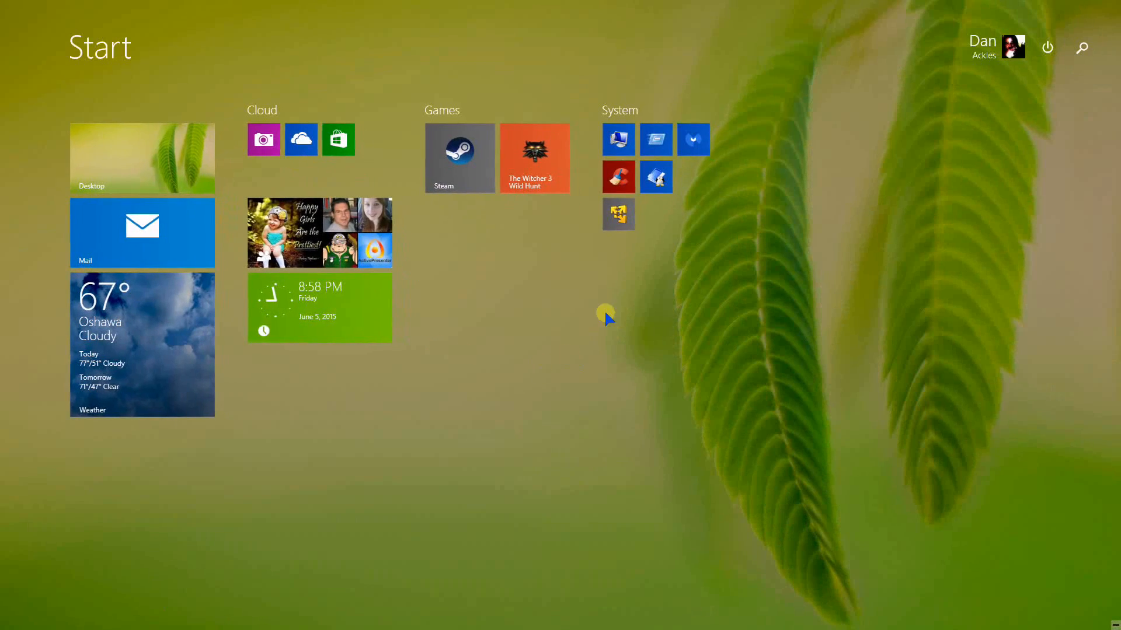
pyautogui.click(620, 228)
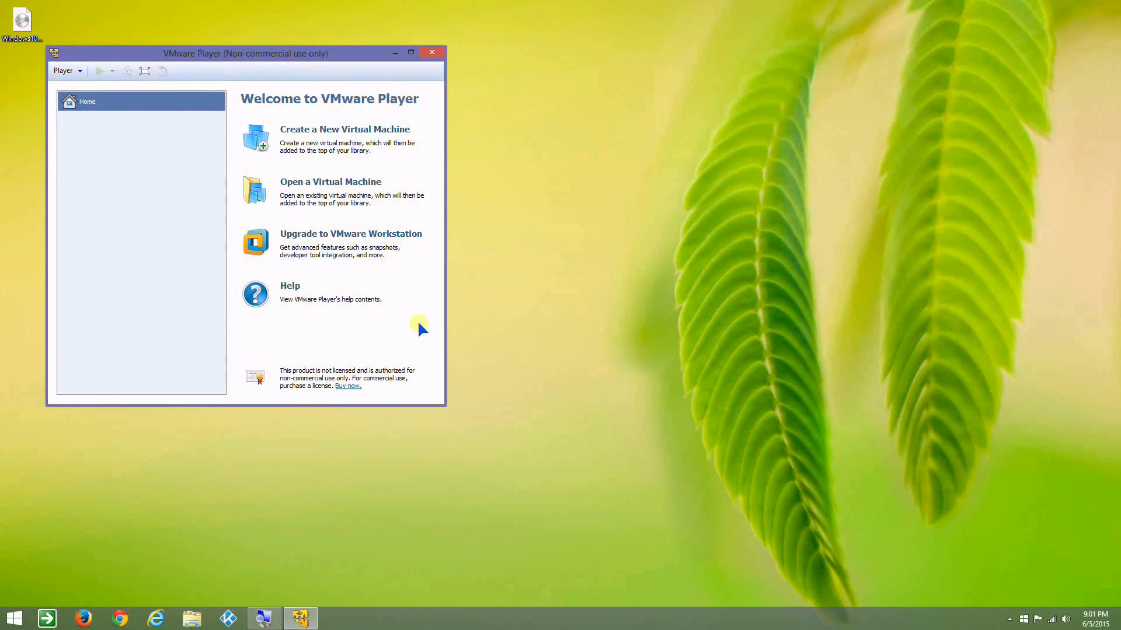
pyautogui.click(314, 131)
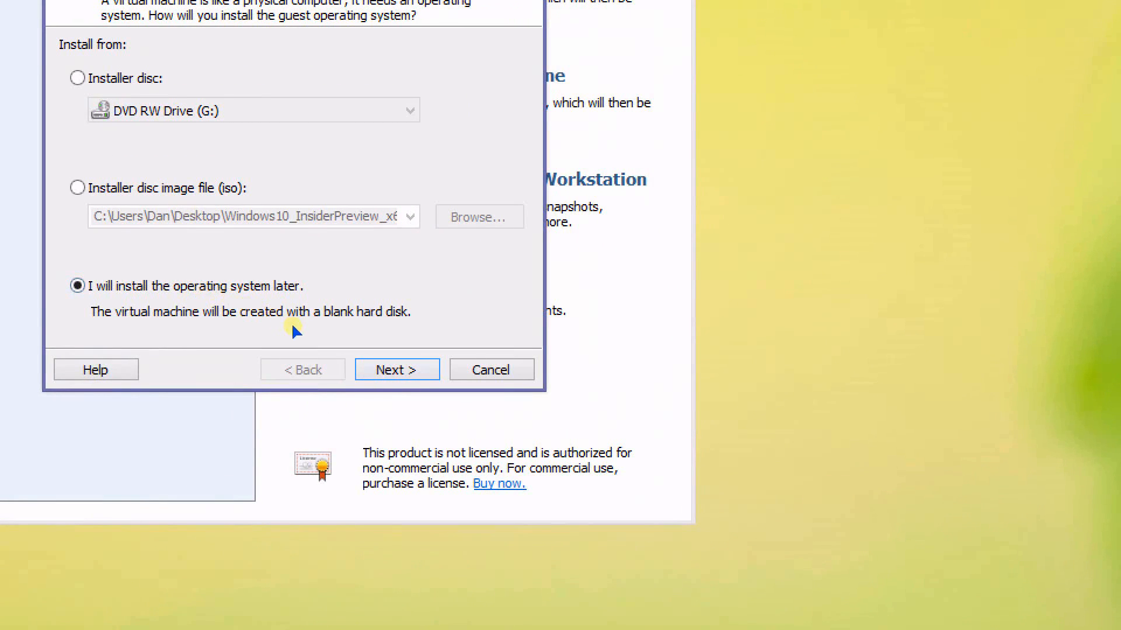
pyautogui.press('Return')
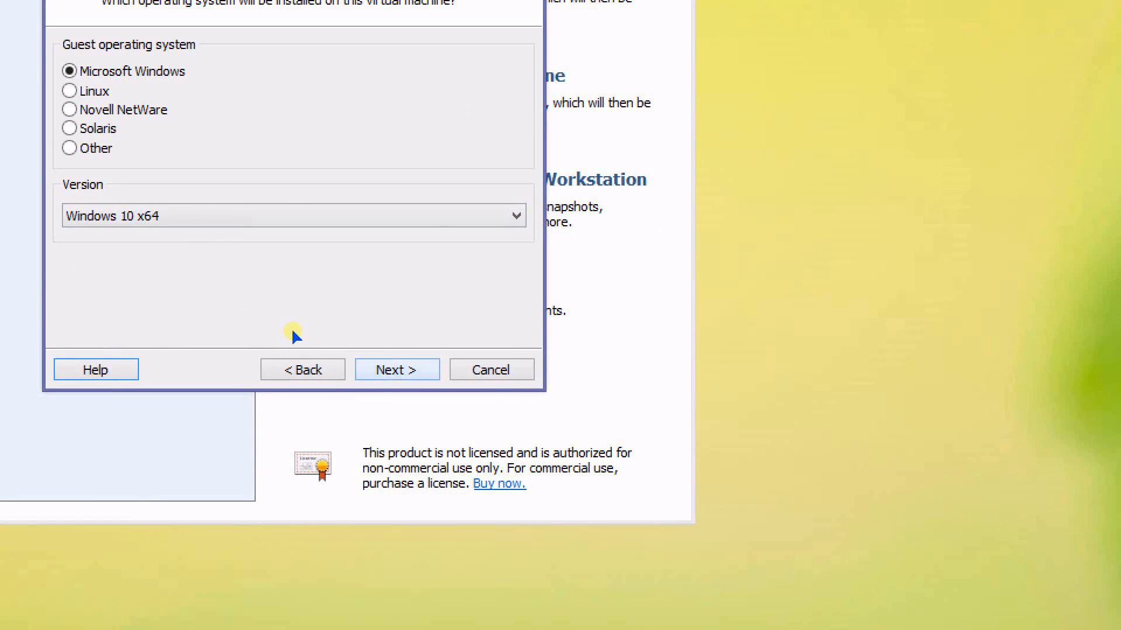
pyautogui.press('Return')
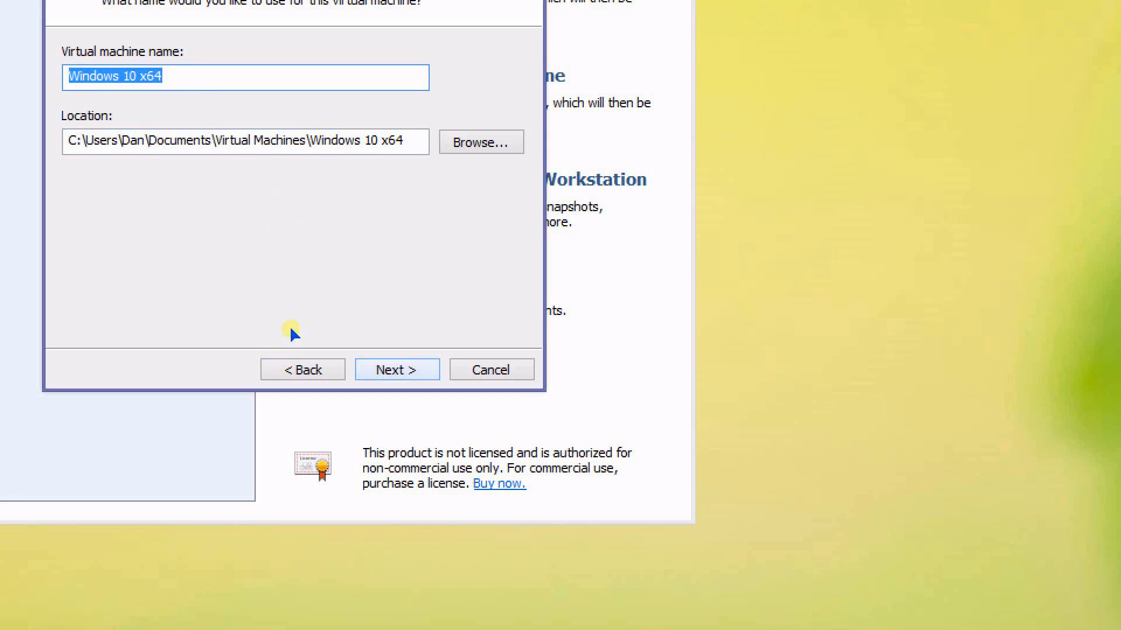
pyautogui.press('Return')
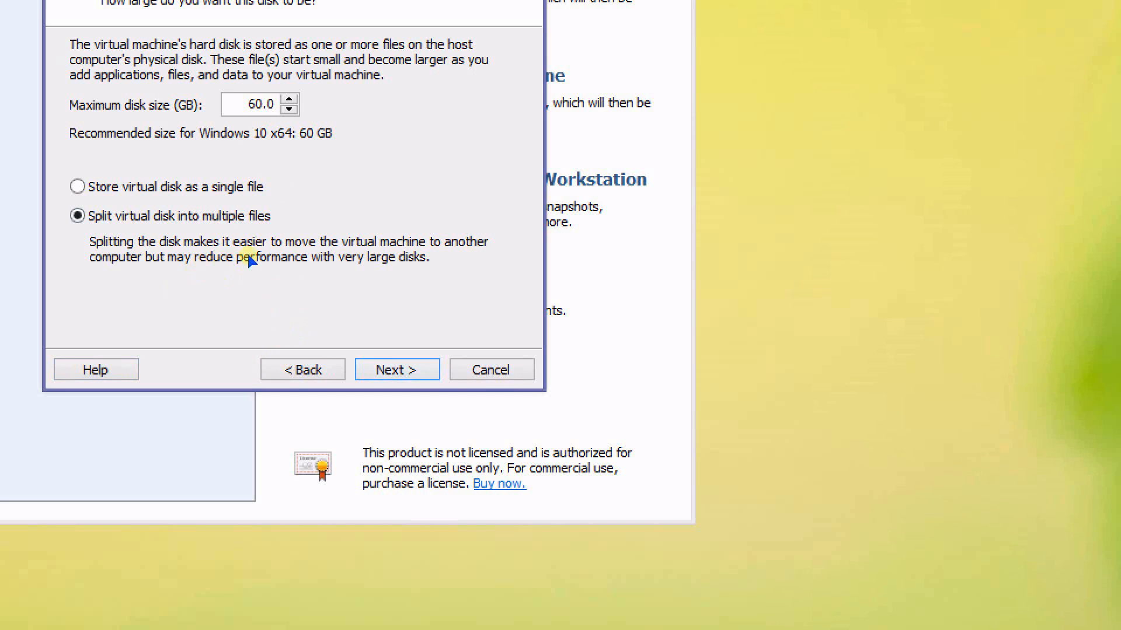
pyautogui.press('Return')
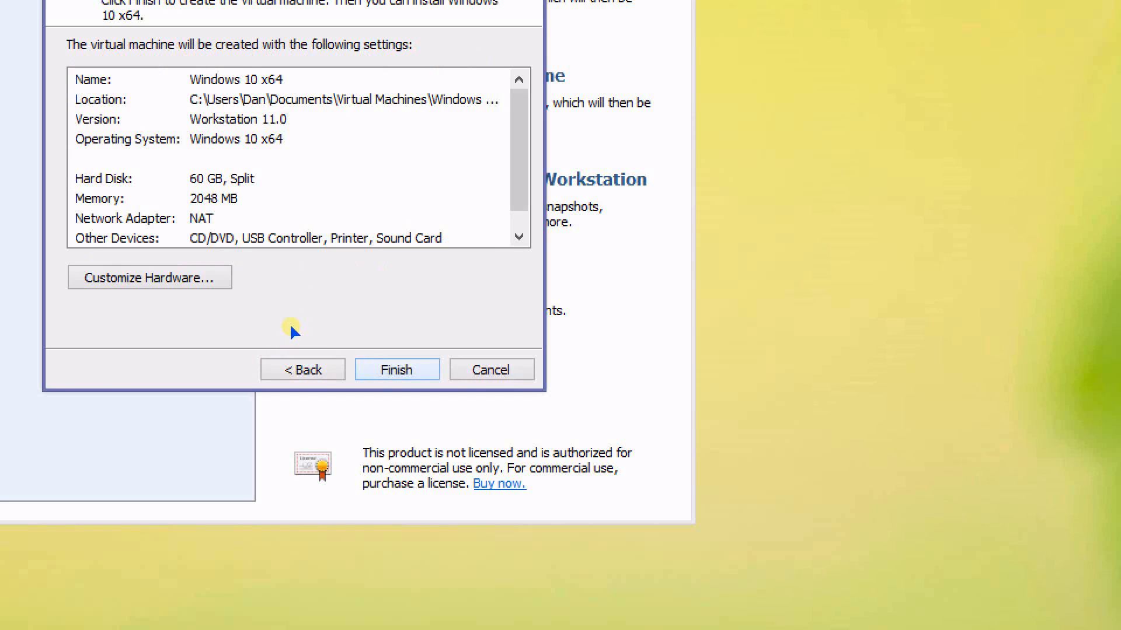
pyautogui.press('Return')
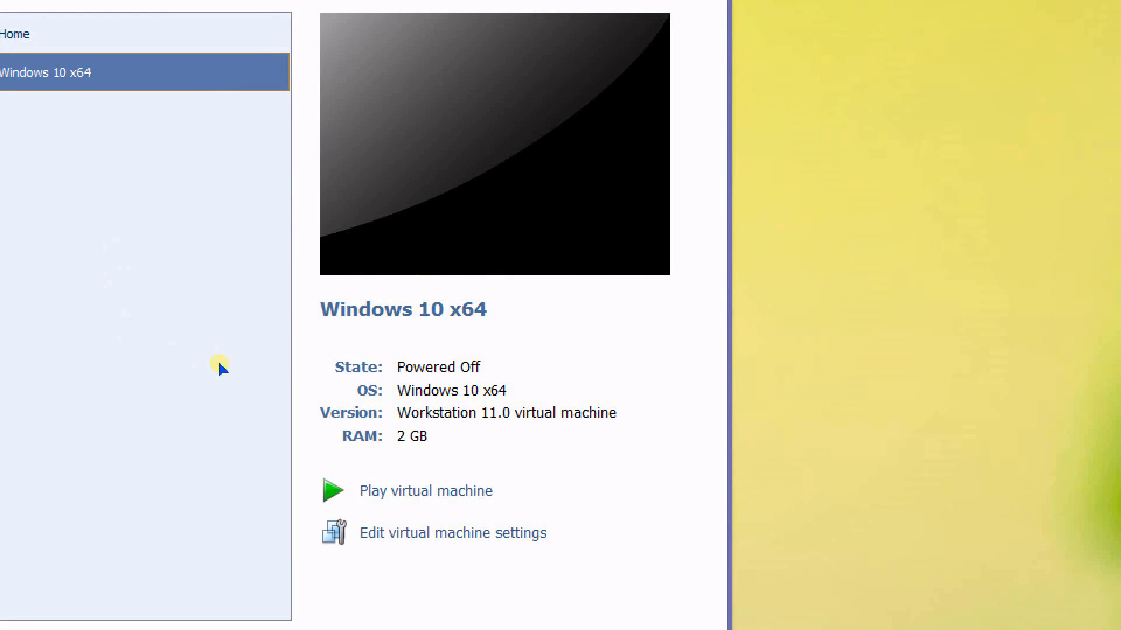
# Set the Windows 10 x64 virtual machine's memory to 4096 MB and its number of processor cores to 6
pyautogui.click(453, 533)
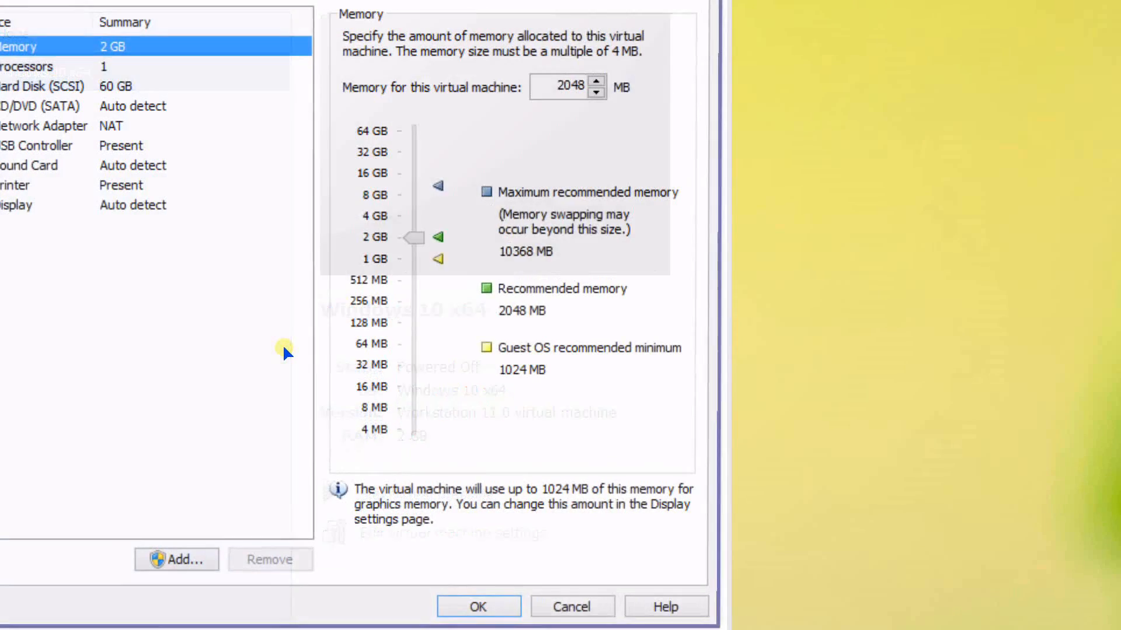
pyautogui.press('Tab')
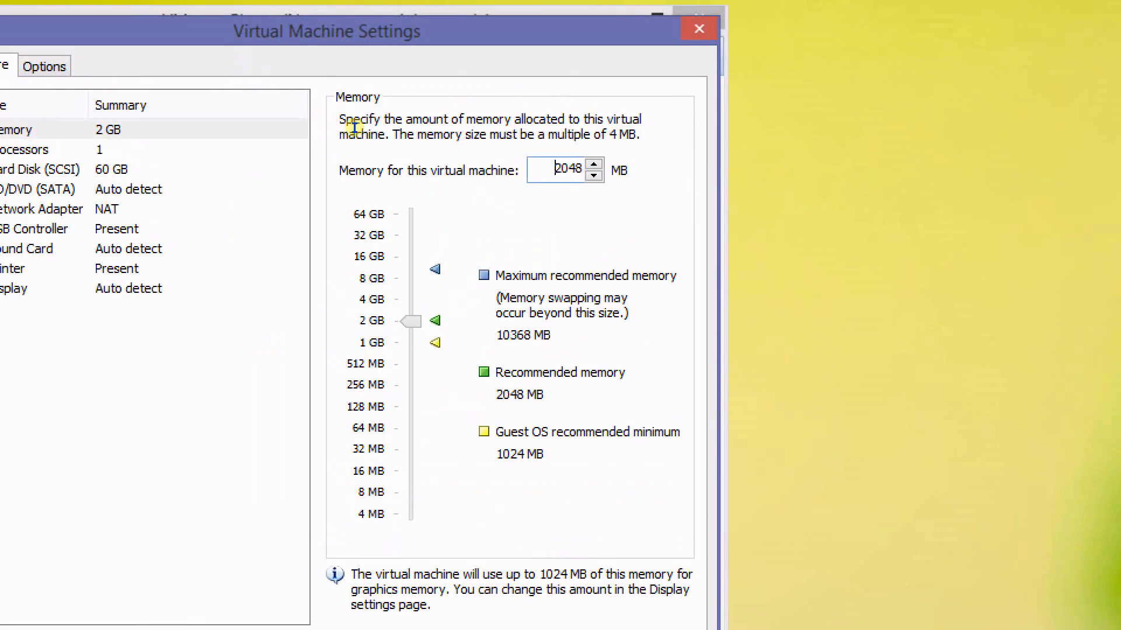
pyautogui.write('4096')
pyautogui.click(180, 147)
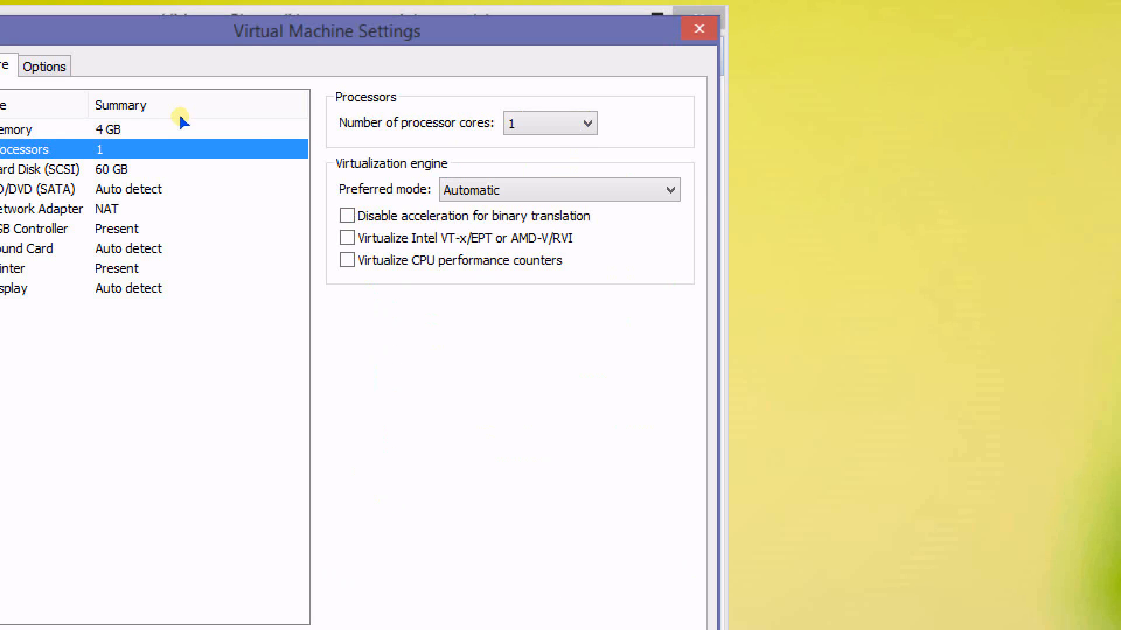
pyautogui.click(584, 123)
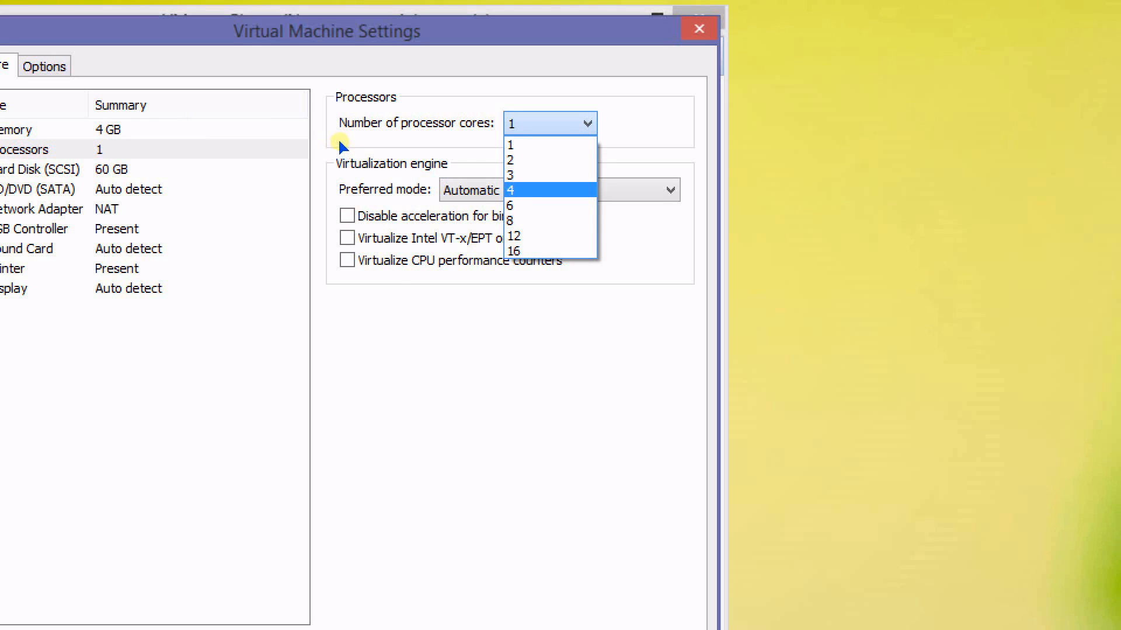
pyautogui.click(549, 205)
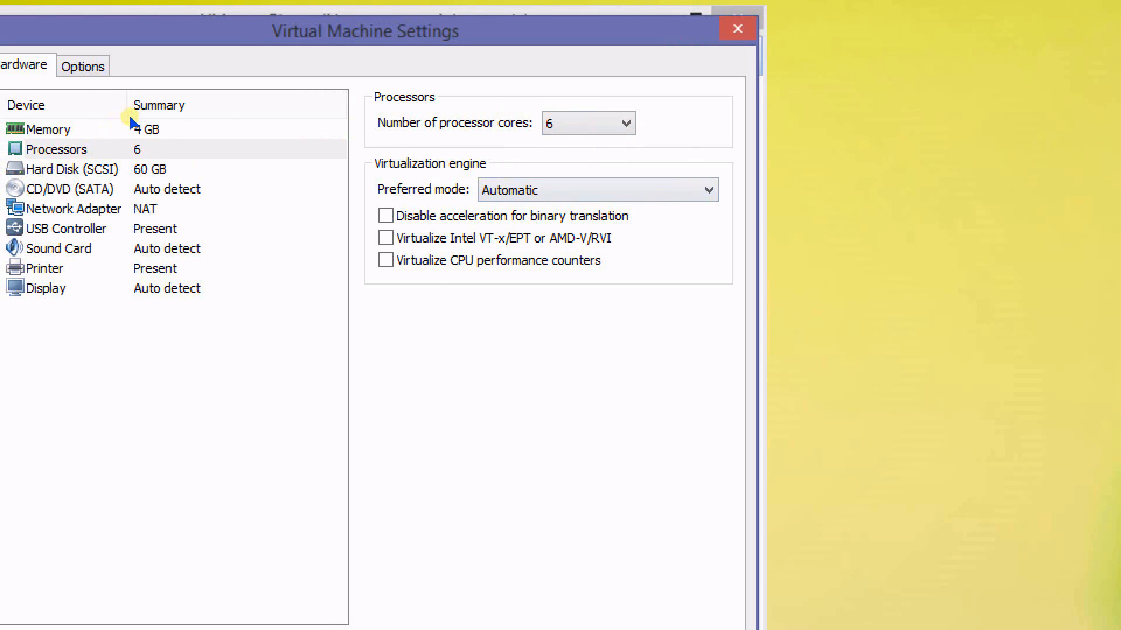
# Check the virtual machine's display settings and remove its printer device
pyautogui.click(46, 289)
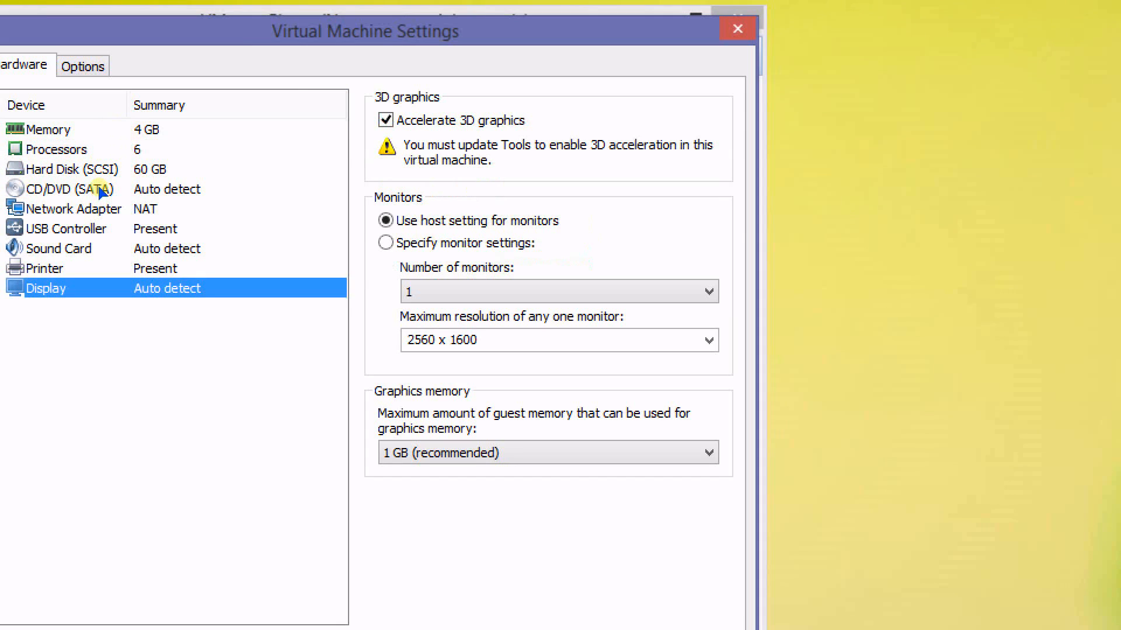
pyautogui.click(313, 269)
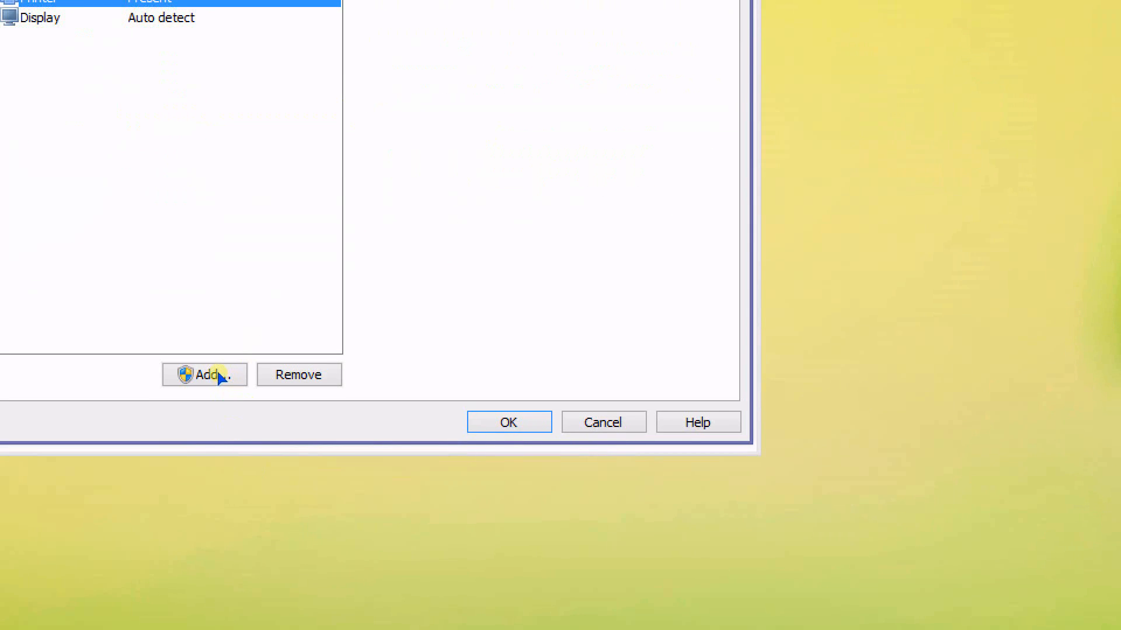
pyautogui.click(298, 375)
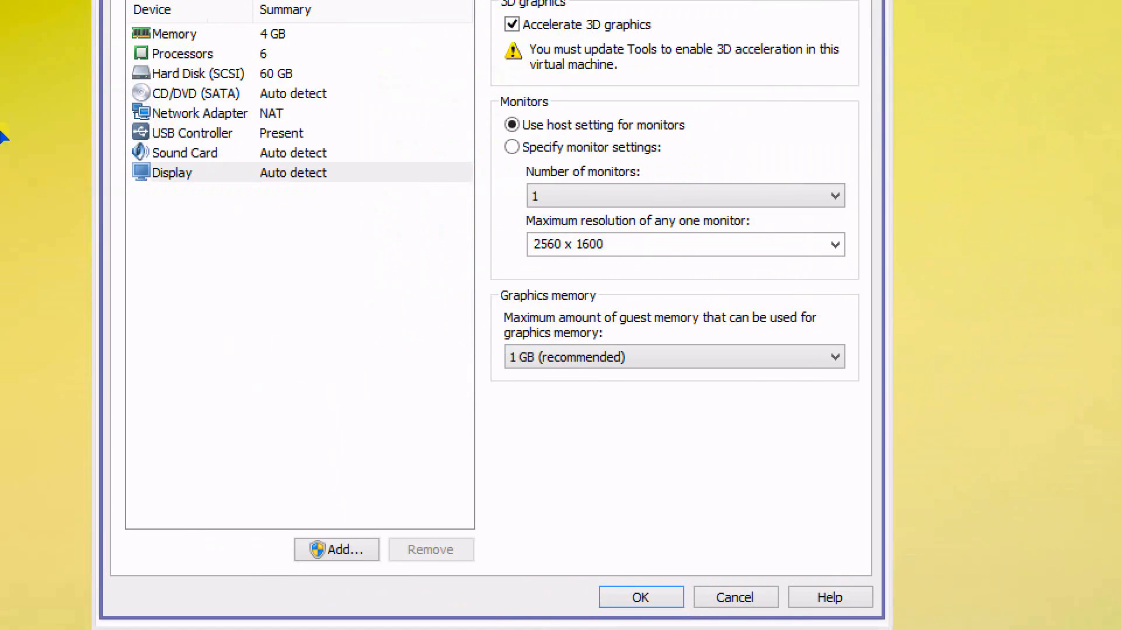
# Review the virtual machine's network adapter settings and turn off sharing Bluetooth devices in its USB controller settings
pyautogui.click(196, 113)
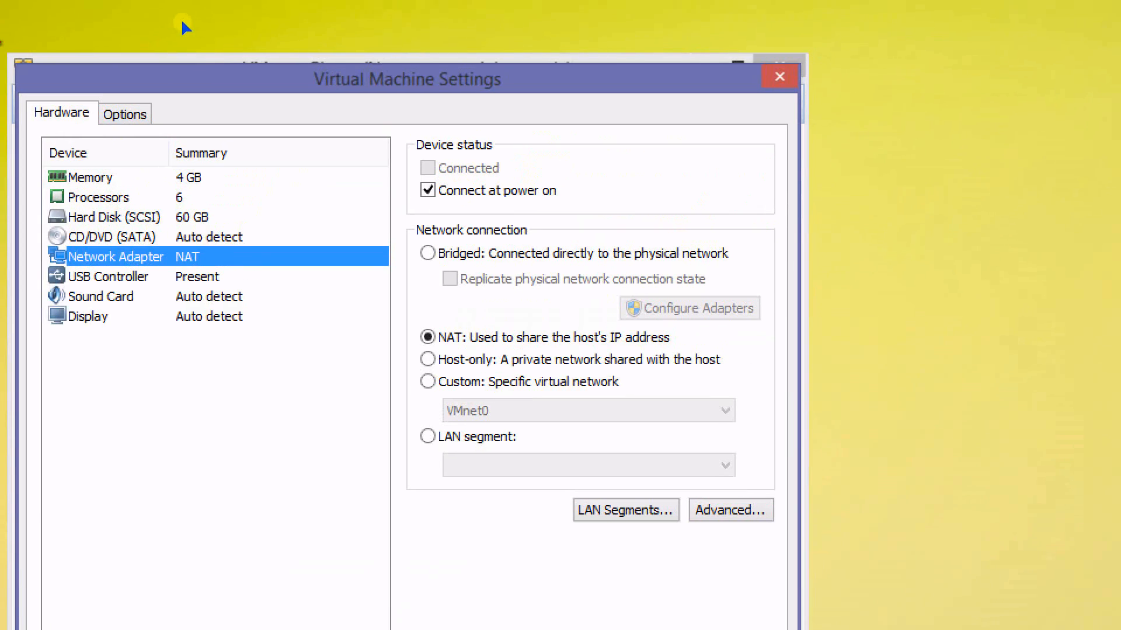
pyautogui.press('Down')
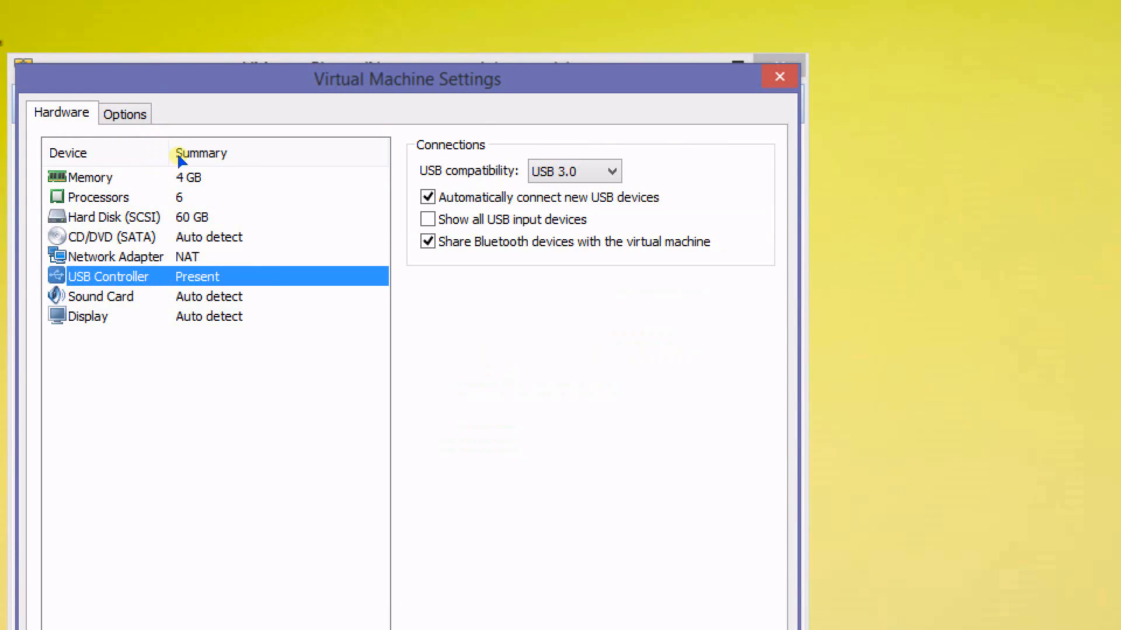
pyautogui.click(428, 241)
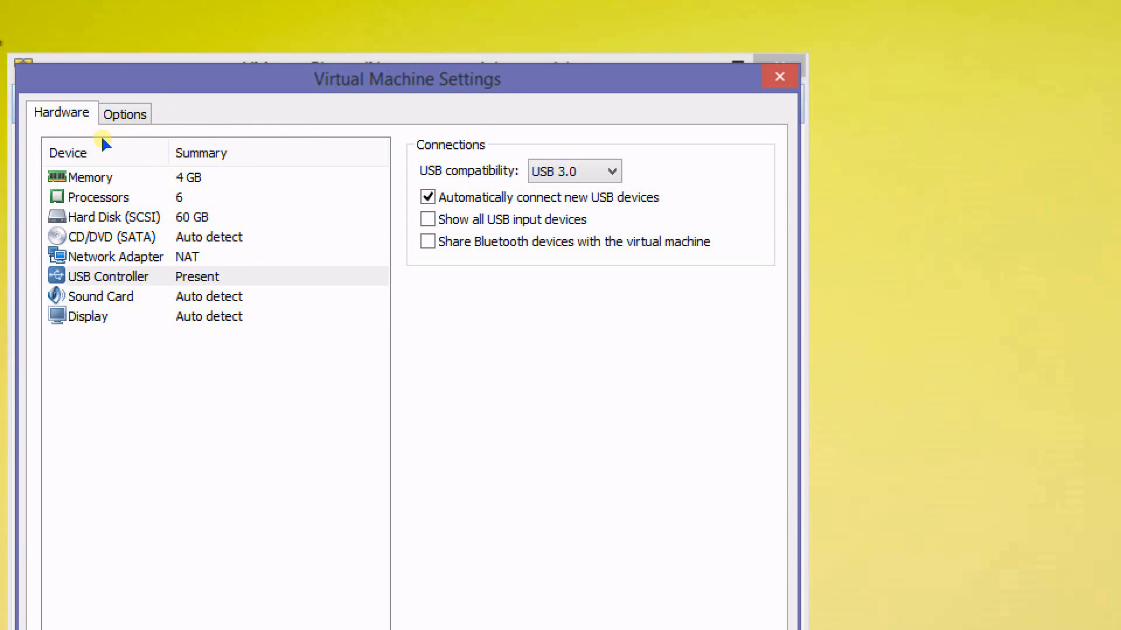
# Attach Windows10_InsiderPreview_x64_EN-US_10130.iso from the Desktop to the virtual machine's CD/DVD drive and save the settings
pyautogui.click(112, 237)
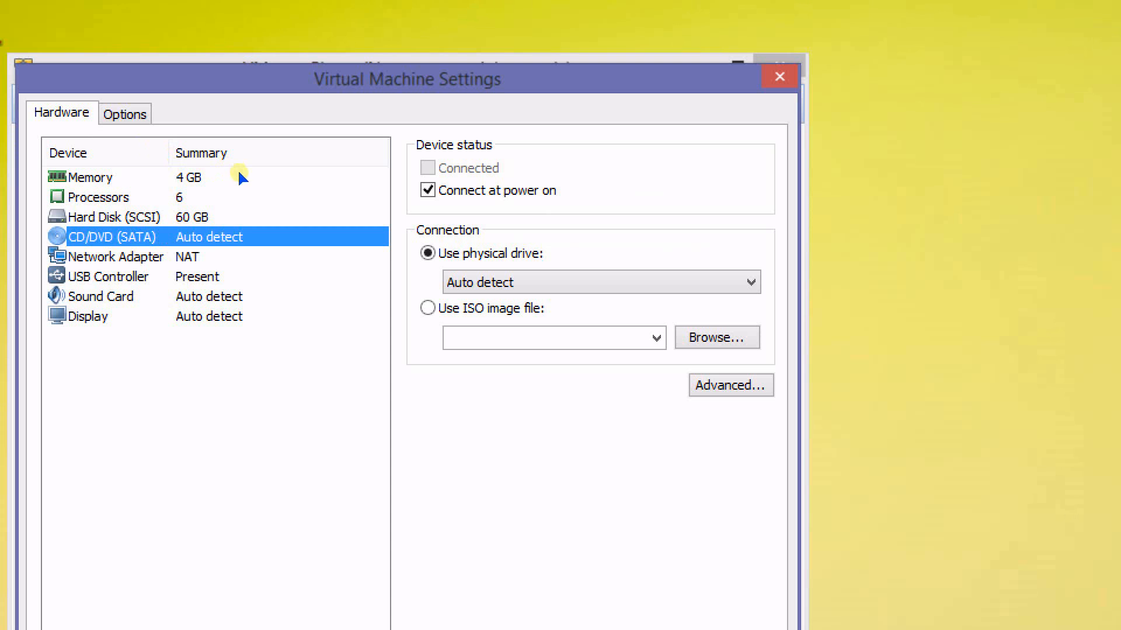
pyautogui.click(428, 308)
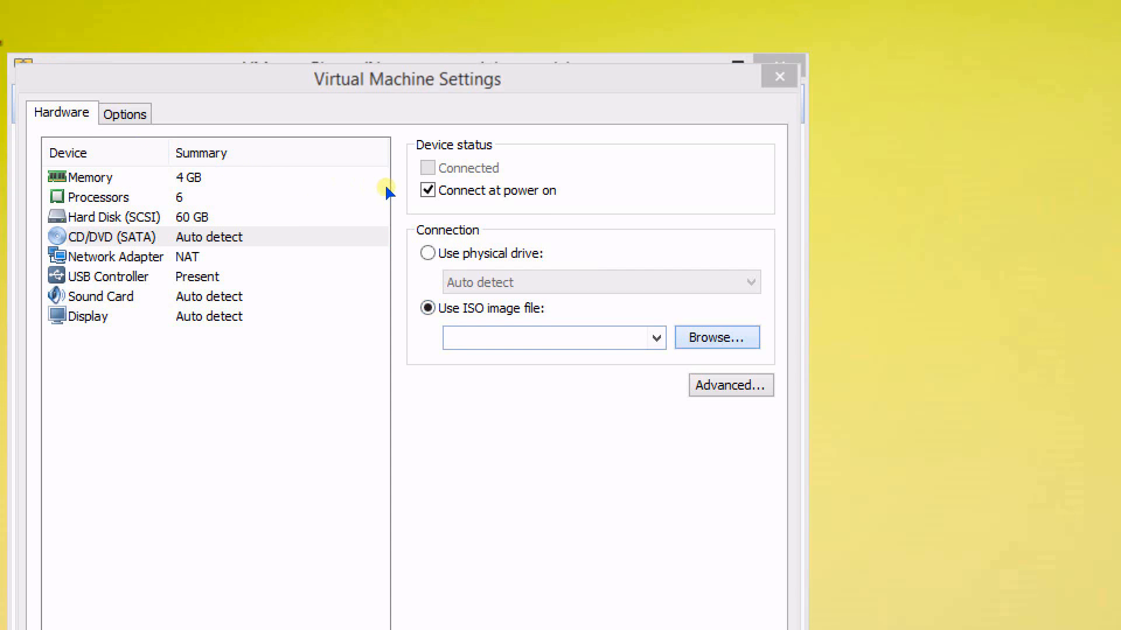
pyautogui.click(717, 337)
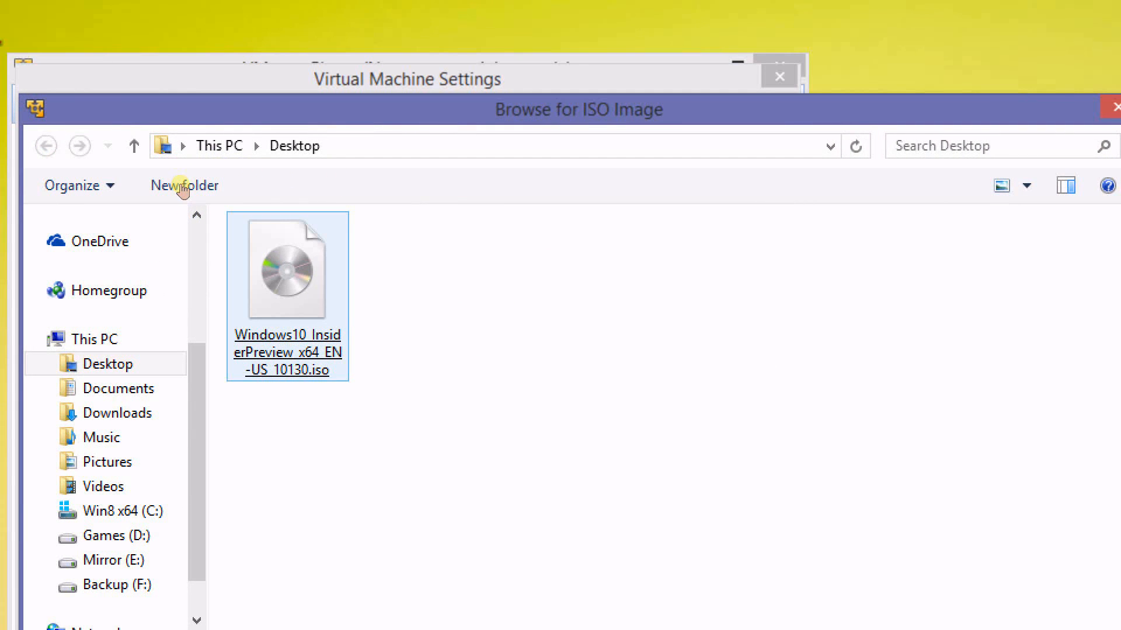
pyautogui.click(277, 286)
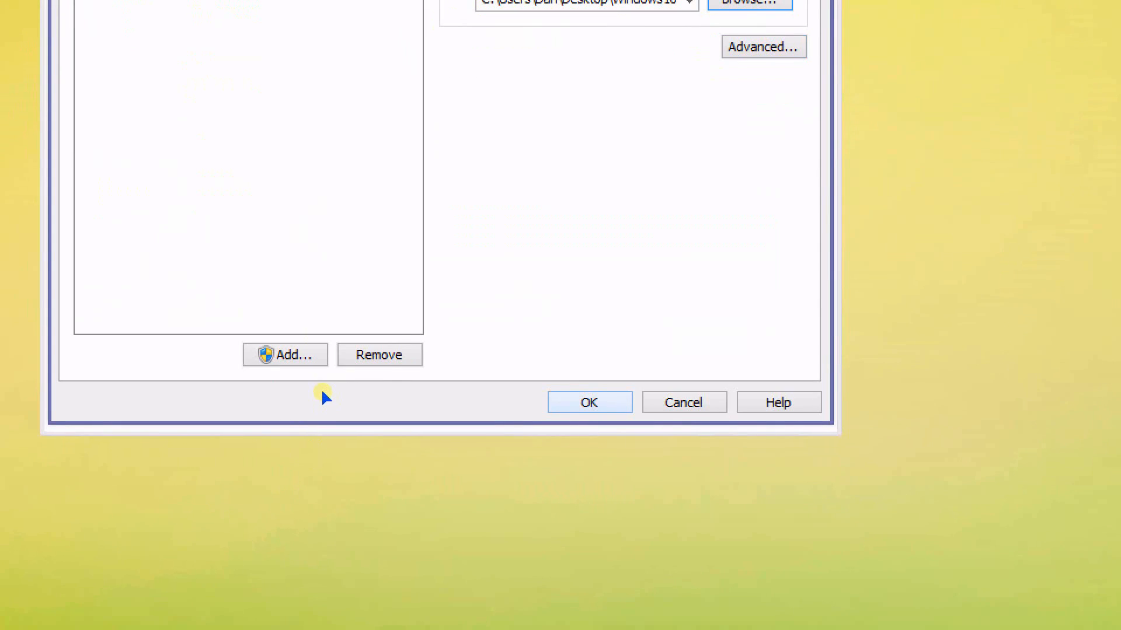
pyautogui.click(589, 403)
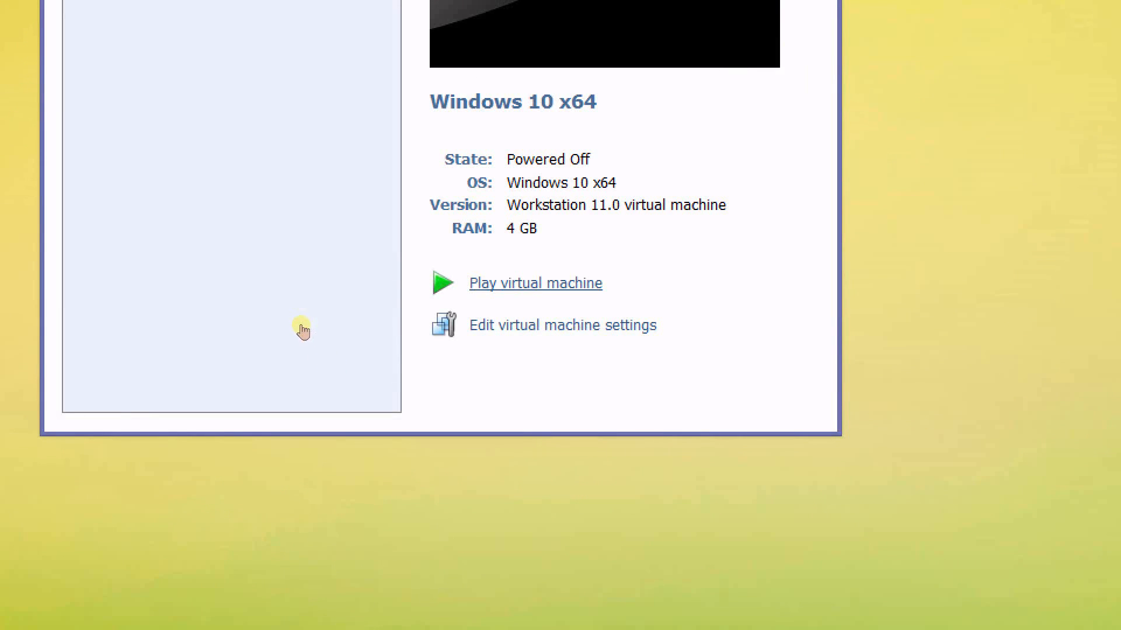
# Start the Windows 10 x64 virtual machine, dismiss the VMware Tools download offer and direct input to Windows Setup
pyautogui.click(535, 283)
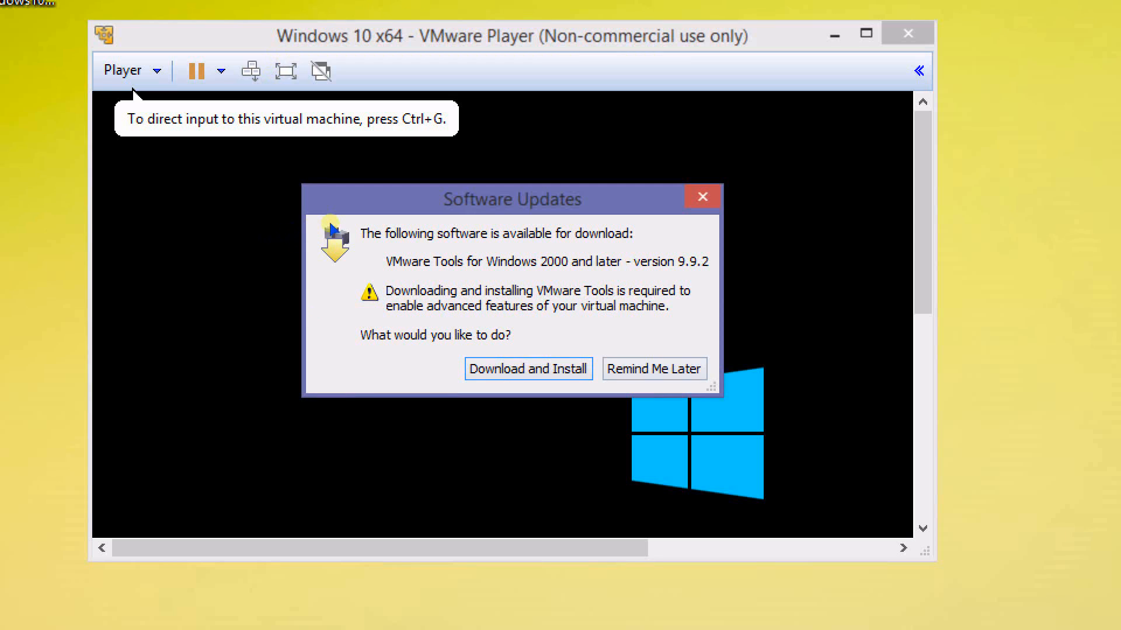
pyautogui.press('Escape')
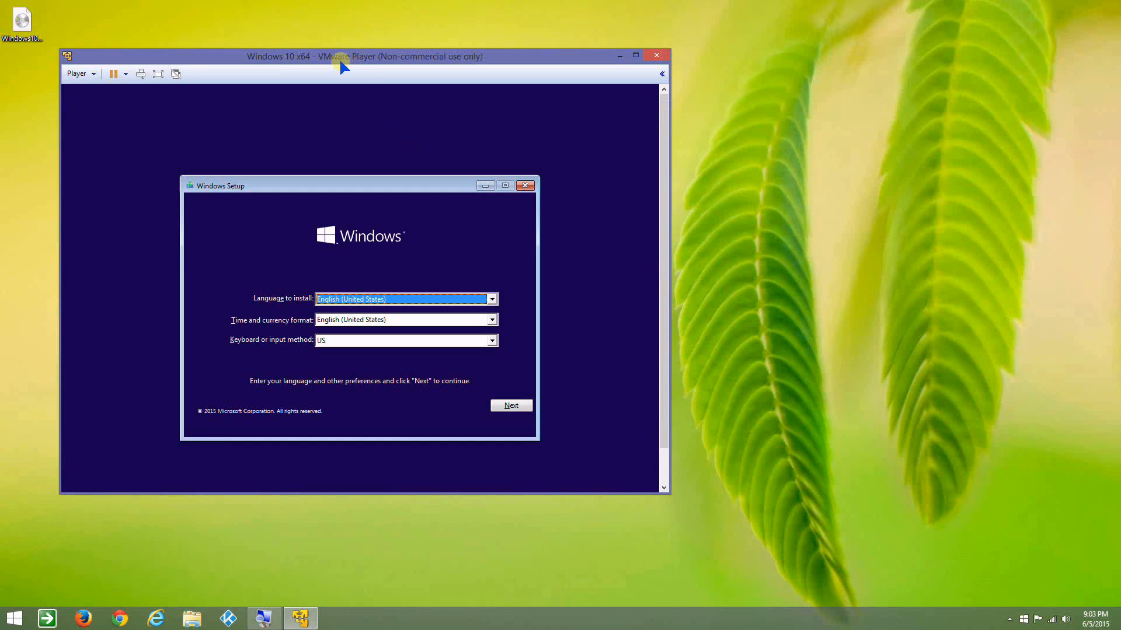
pyautogui.moveTo(341, 64); pyautogui.dragTo(474, 67)
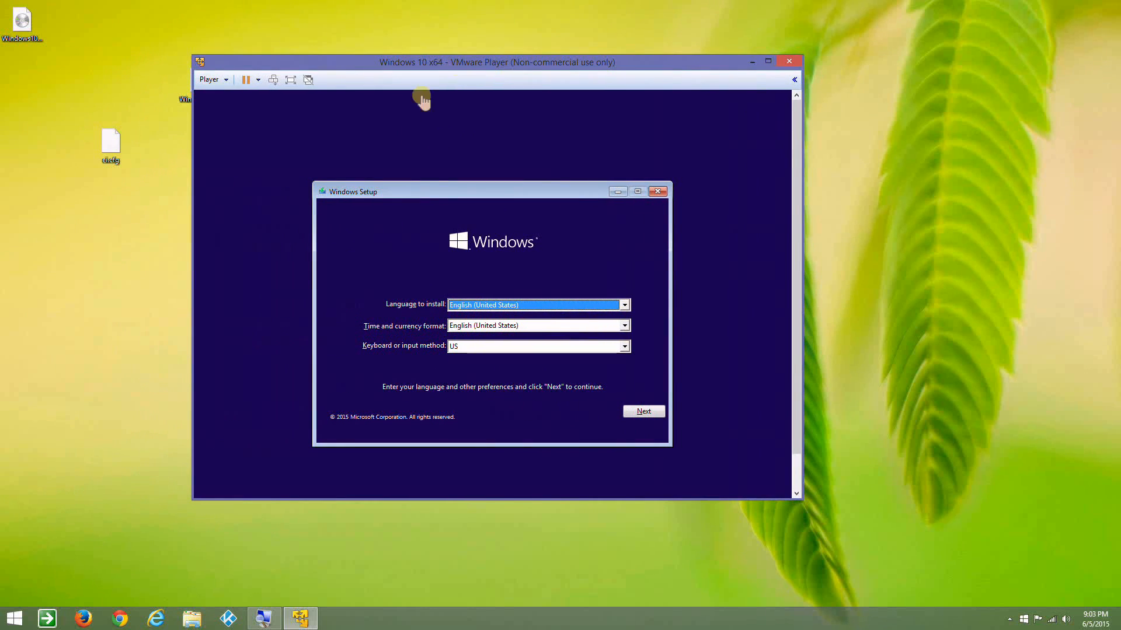
pyautogui.click(434, 171)
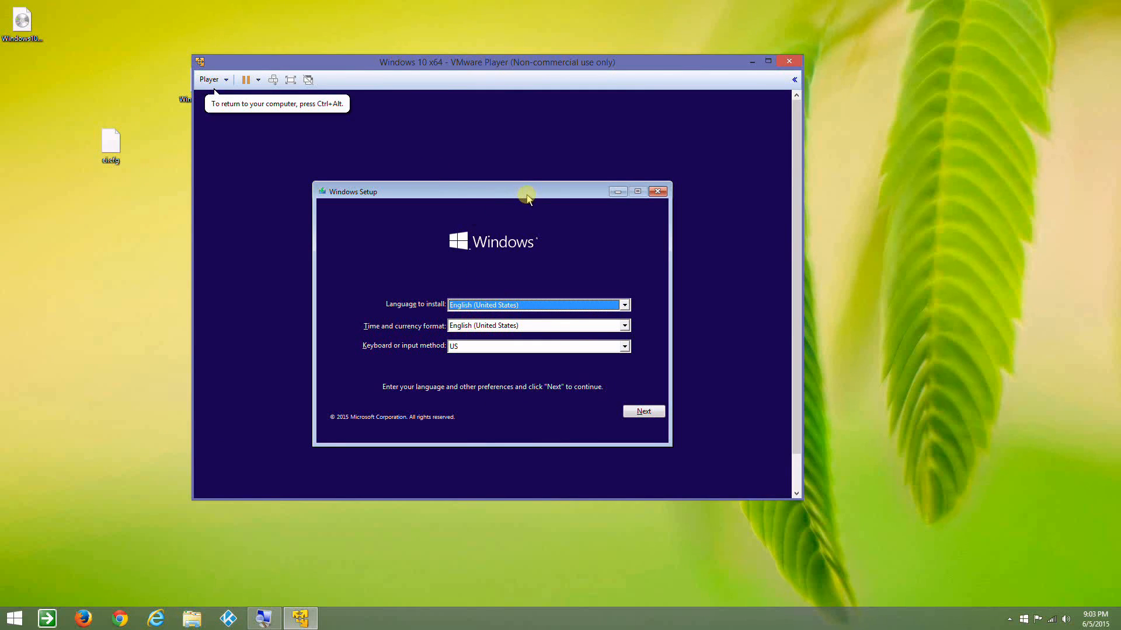
# Open a command prompt within Windows Setup and start diskpart
pyautogui.hotkey('shift', 'F10')
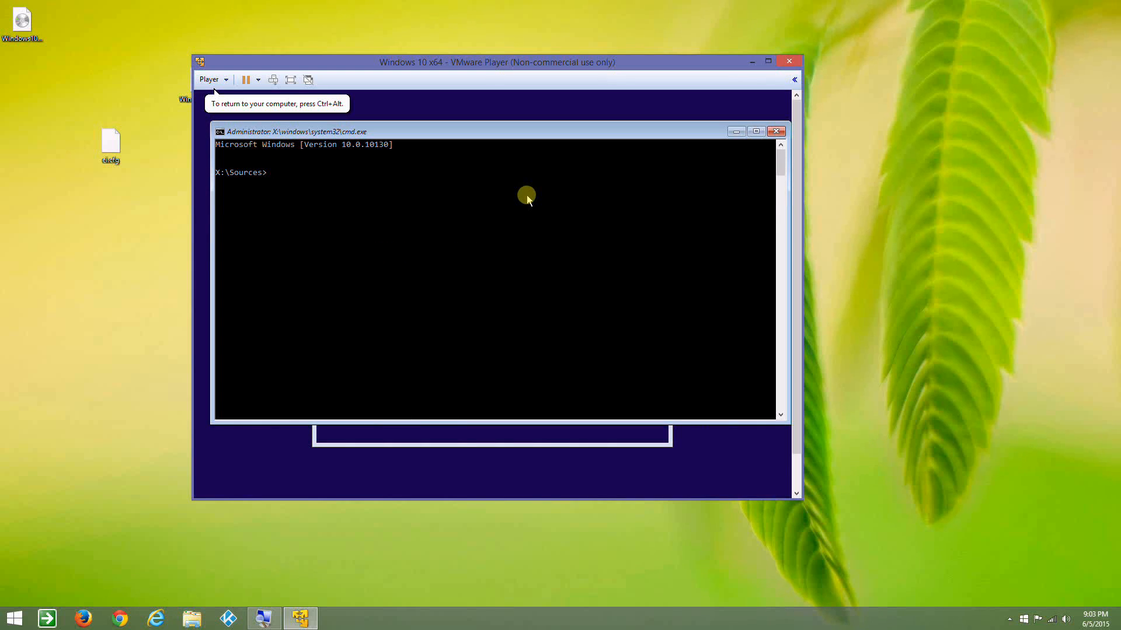
pyautogui.hotkey('ctrl', 'alt')
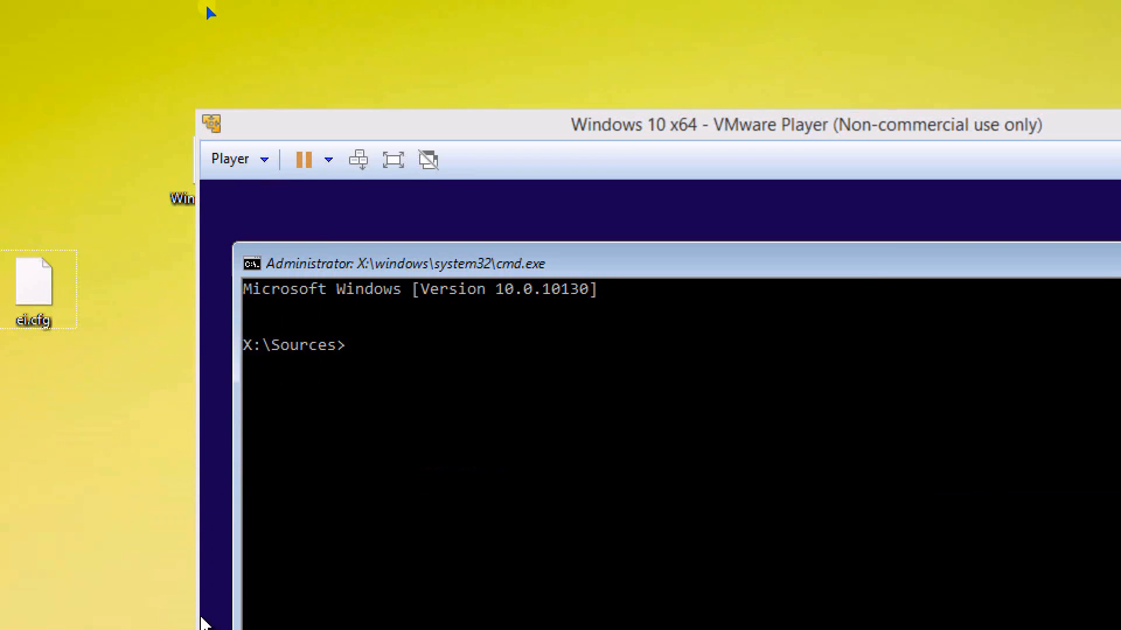
pyautogui.click(495, 209)
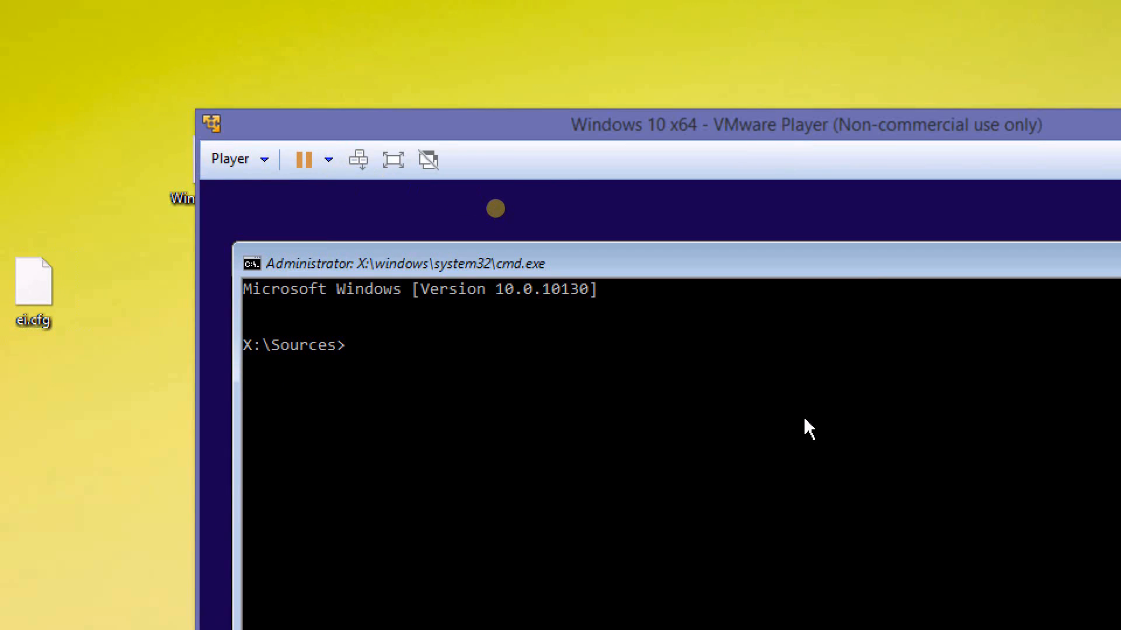
pyautogui.write('diskpart')
pyautogui.press('Return')
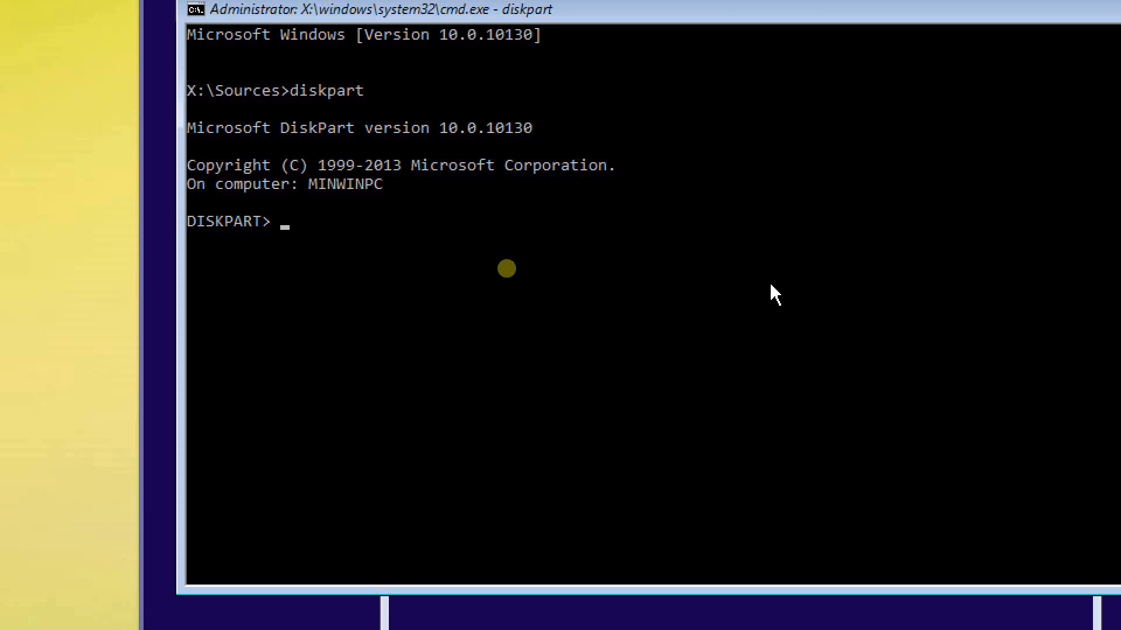
# List the disks in DiskPart and select disk 0
pyautogui.write('list disk')
pyautogui.press('Return')
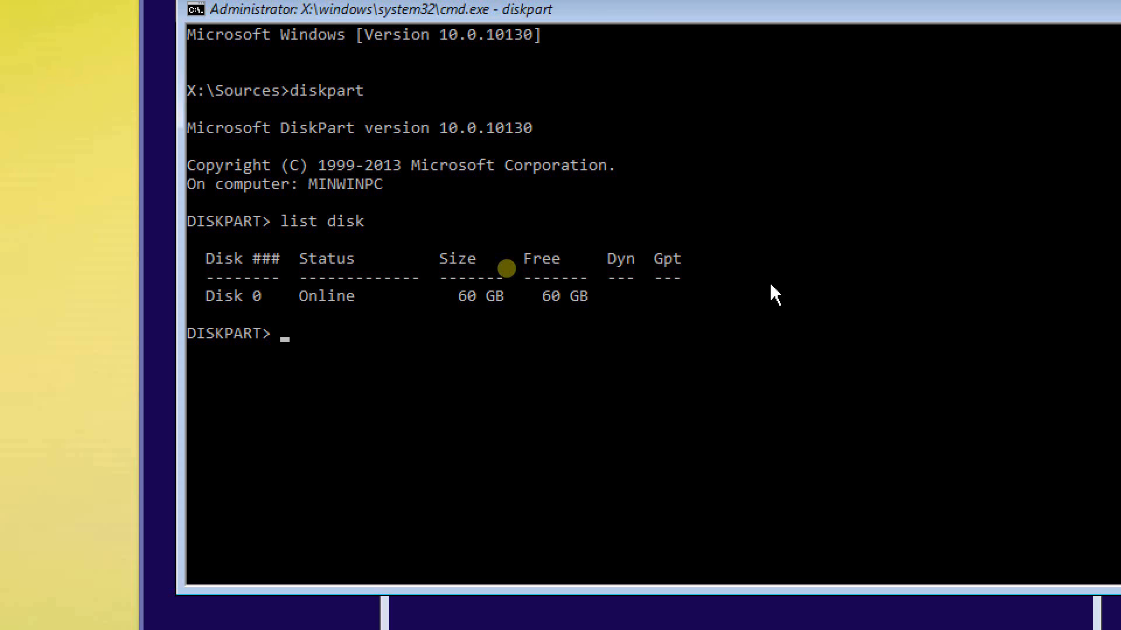
pyautogui.write('select disk 0')
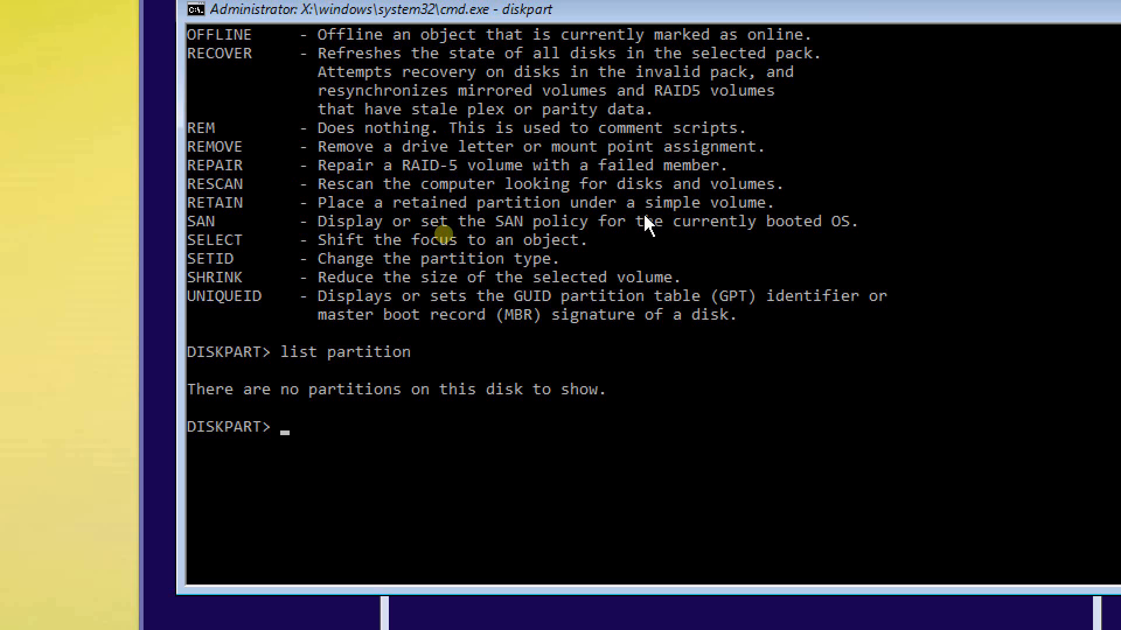
# Clean disk 0 with DiskPart and create a primary partition on it
pyautogui.write('clear')
pyautogui.press('BackSpace')
pyautogui.write('n')
pyautogui.press('Return')
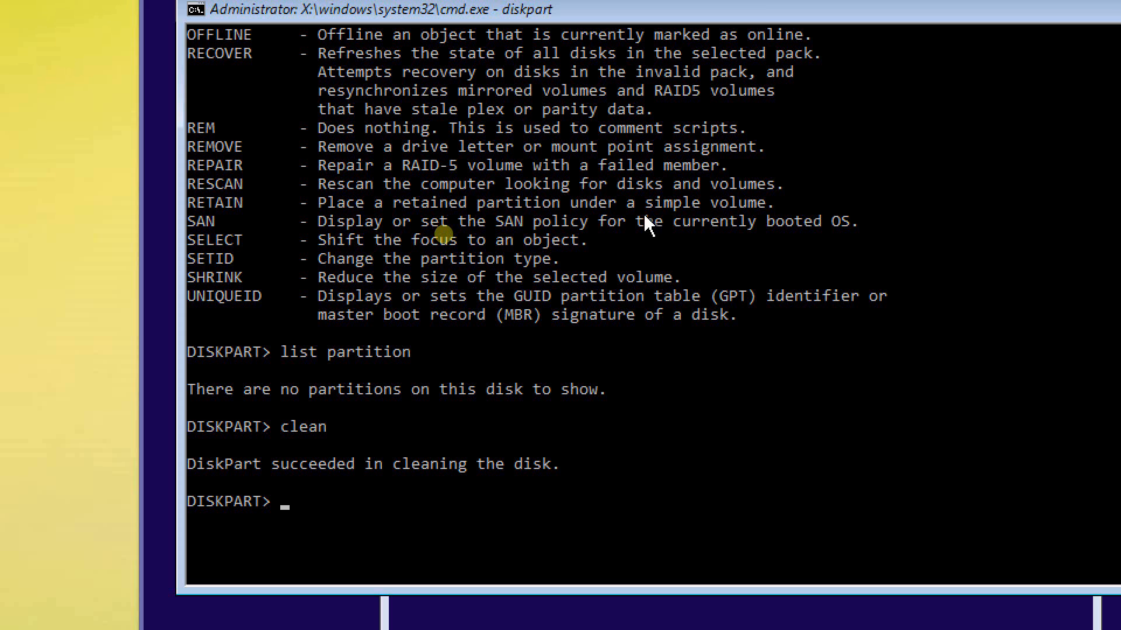
pyautogui.write('create partit')
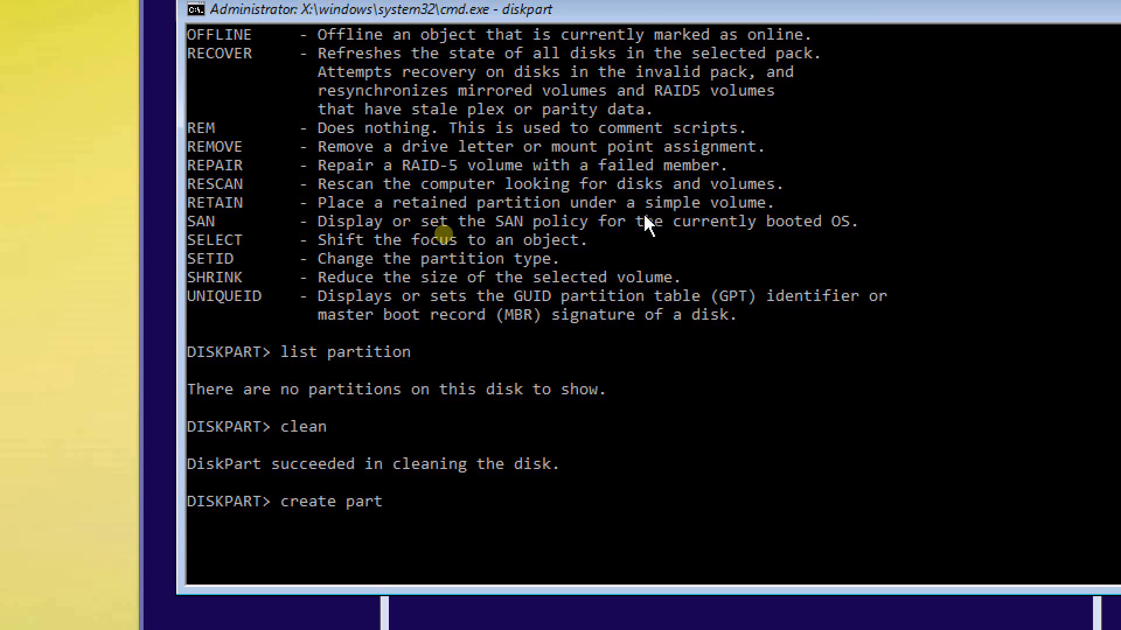
pyautogui.write('ion primary')
pyautogui.press('Return')
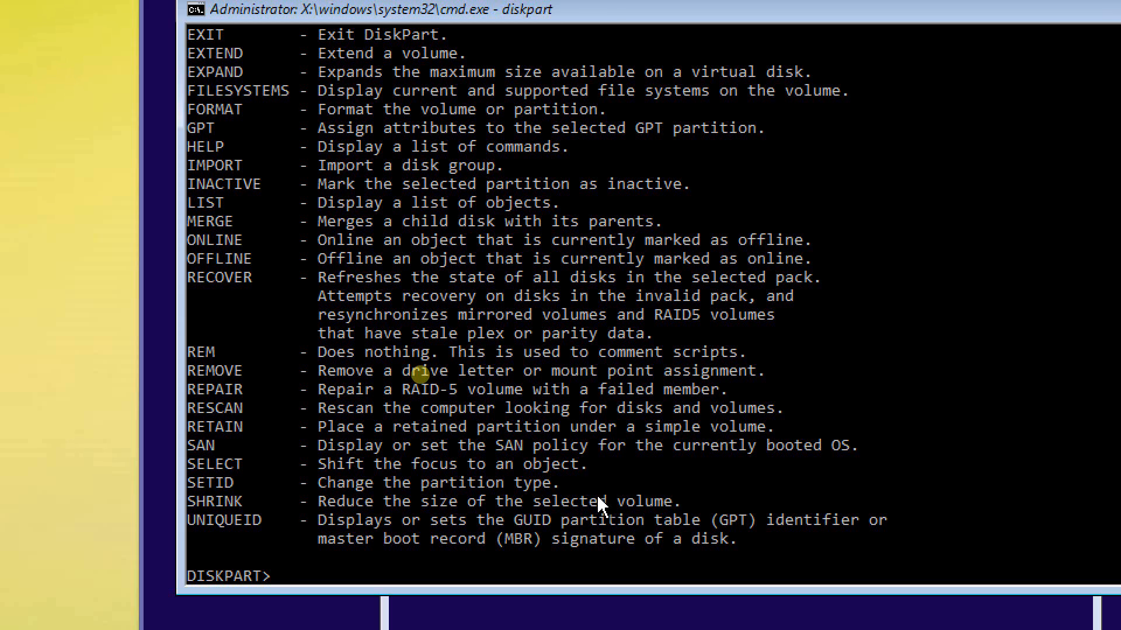
# Quick-format the new primary partition as NTFS and mark it active
pyautogui.write('format fs=ntfs quick')
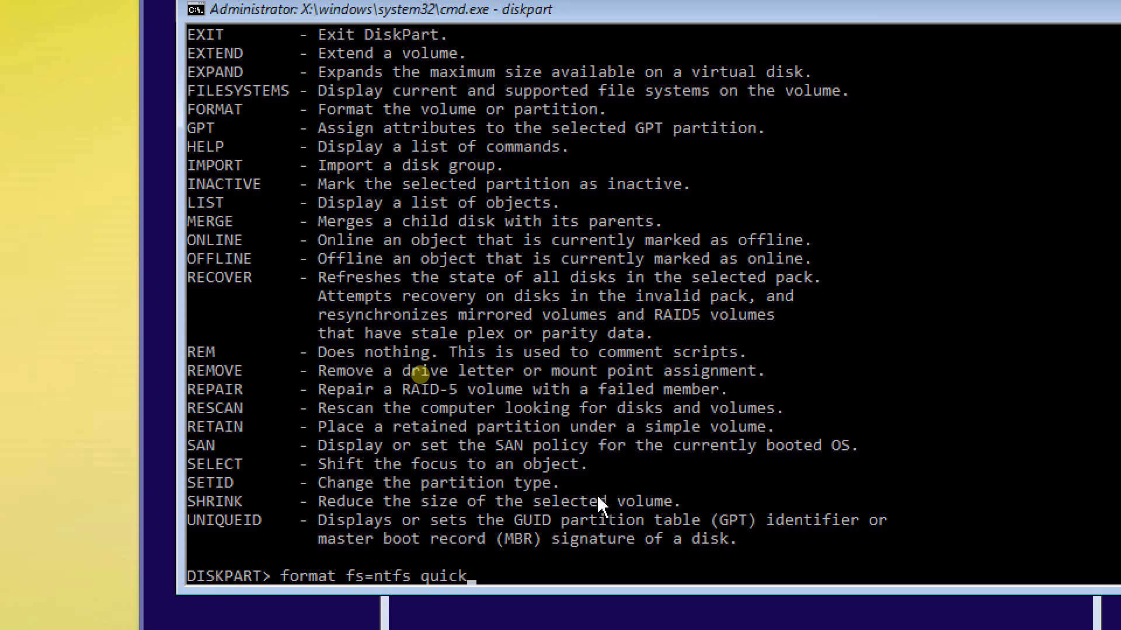
pyautogui.press('Return')
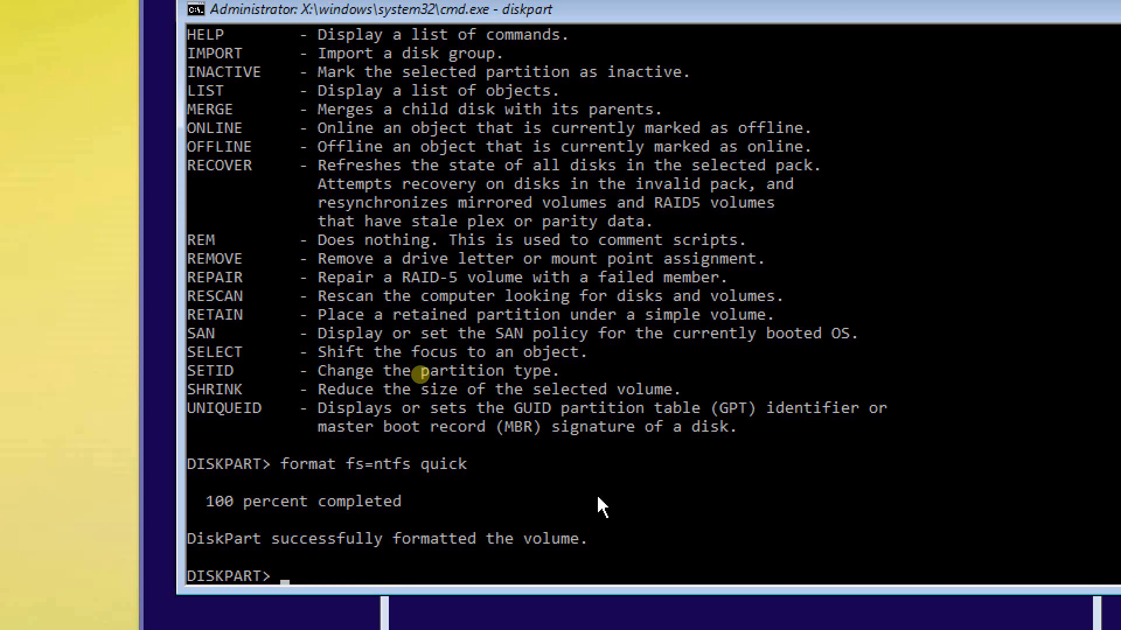
pyautogui.write('active')
pyautogui.press('Return')
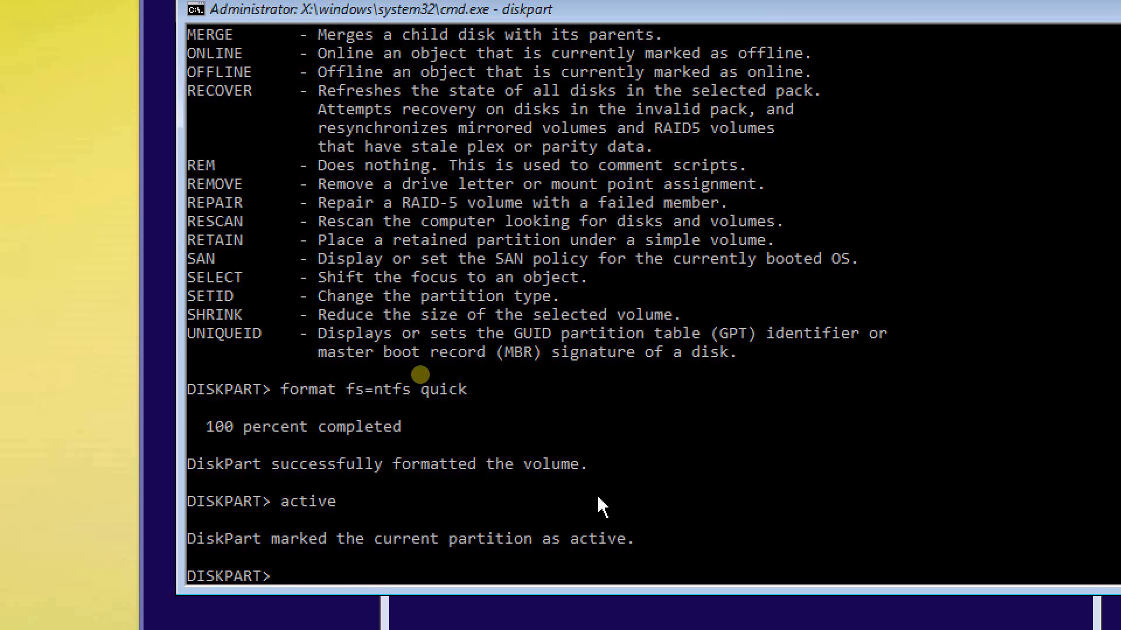
# Exit DiskPart and close the command prompt
pyautogui.write('exit')
pyautogui.press('Return')
pyautogui.write('exit')
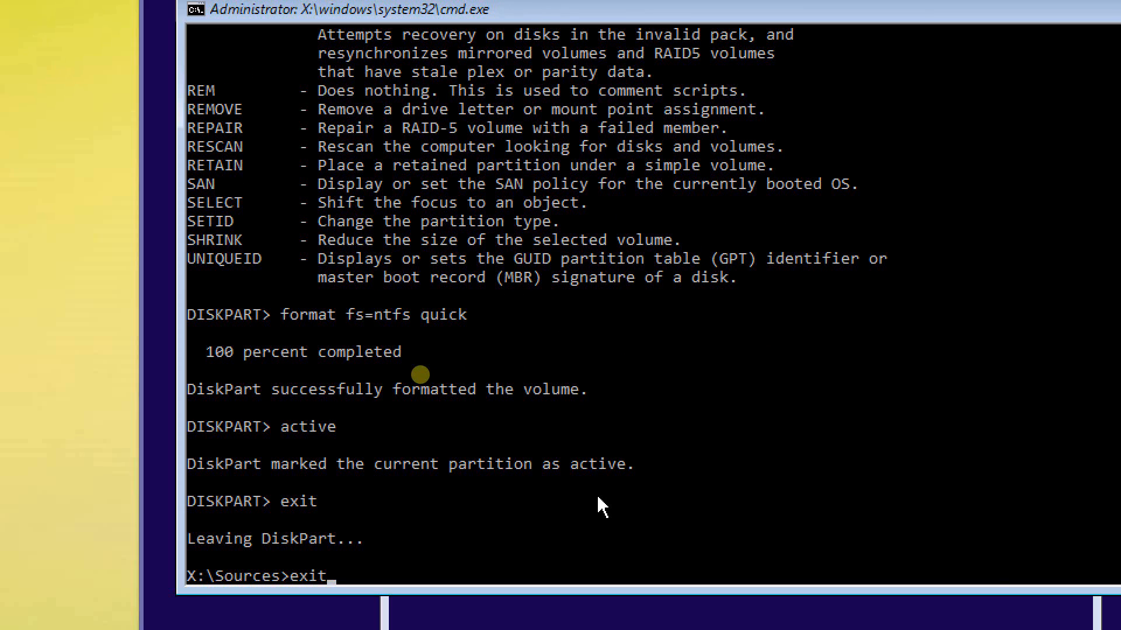
pyautogui.press('Return')
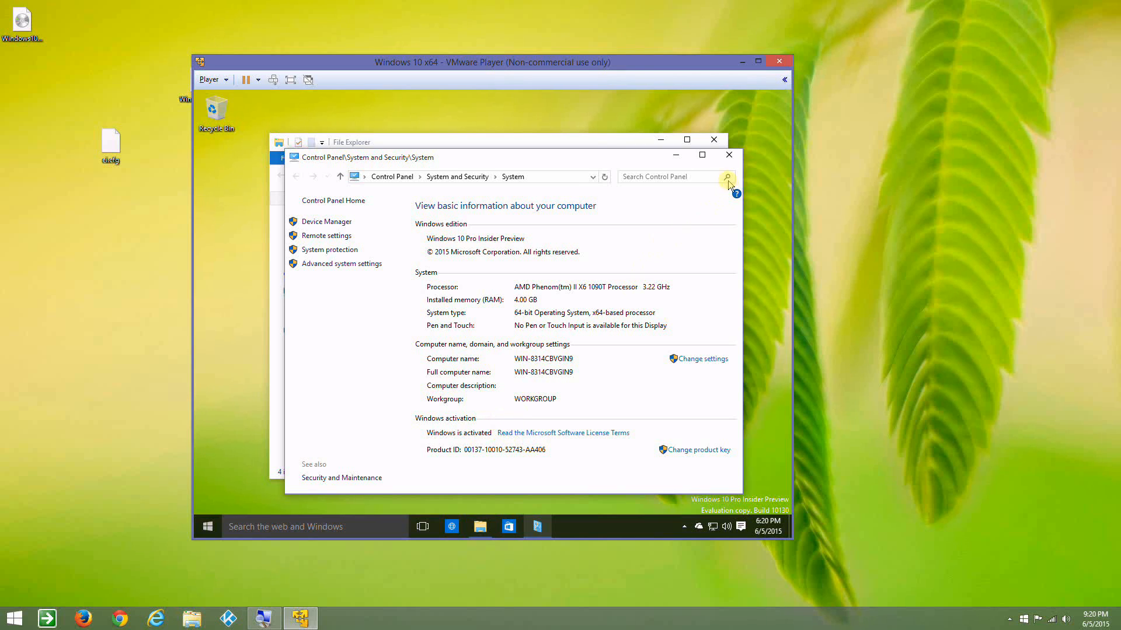
# Close the System and File Explorer windows in the installed Windows 10 and inspect the disk layout in Disk Management
pyautogui.click(728, 154)
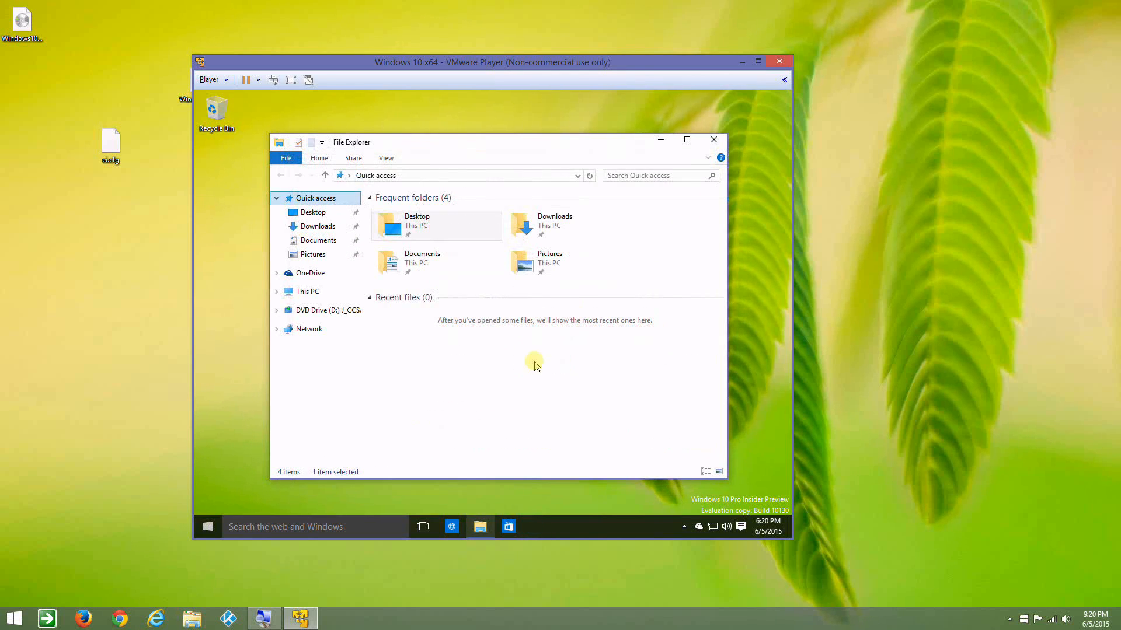
pyautogui.click(712, 141)
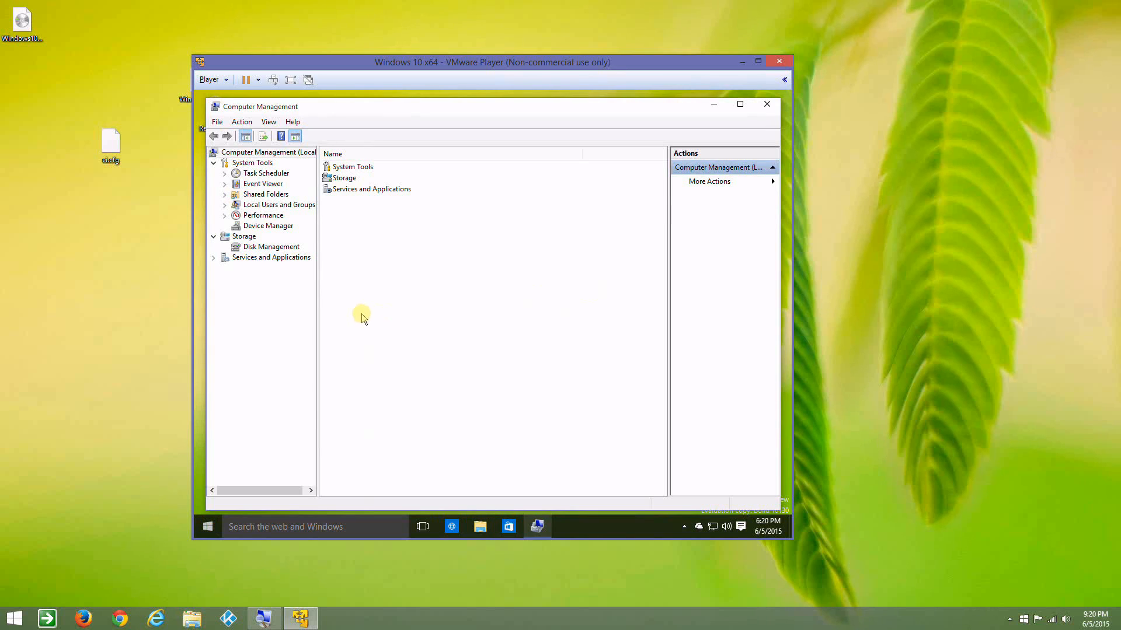
pyautogui.click(263, 247)
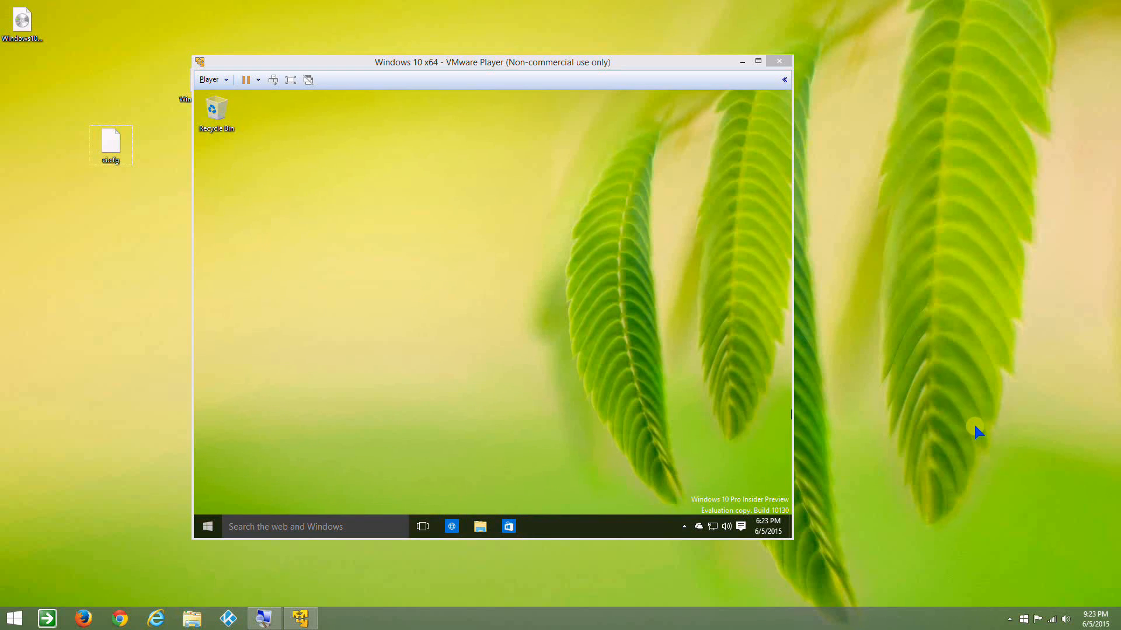
pyautogui.click(449, 349)
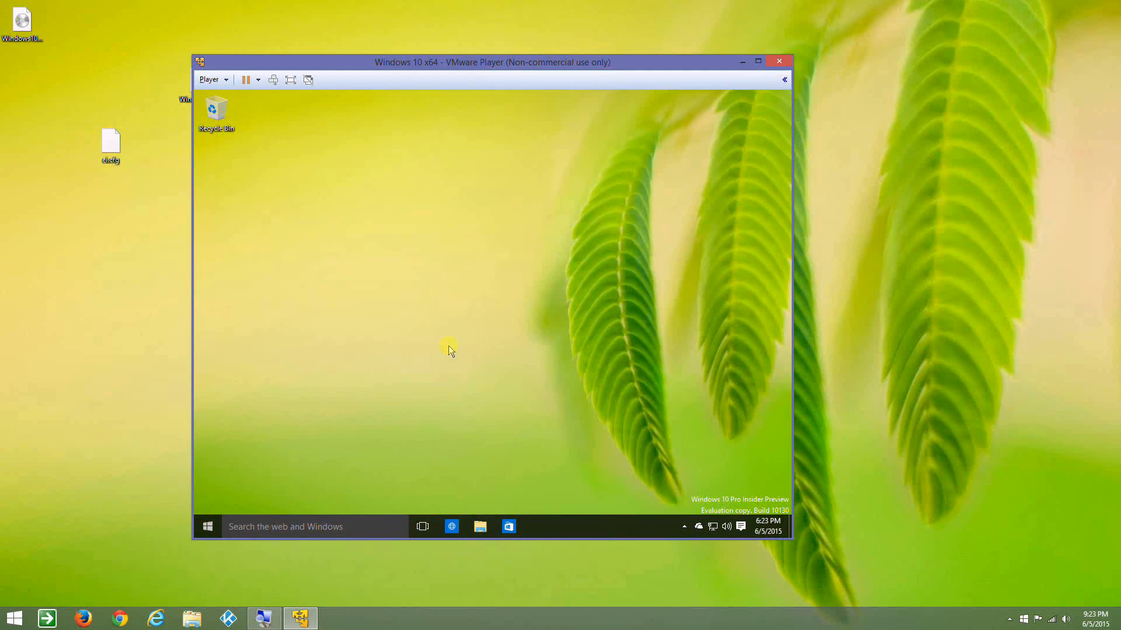